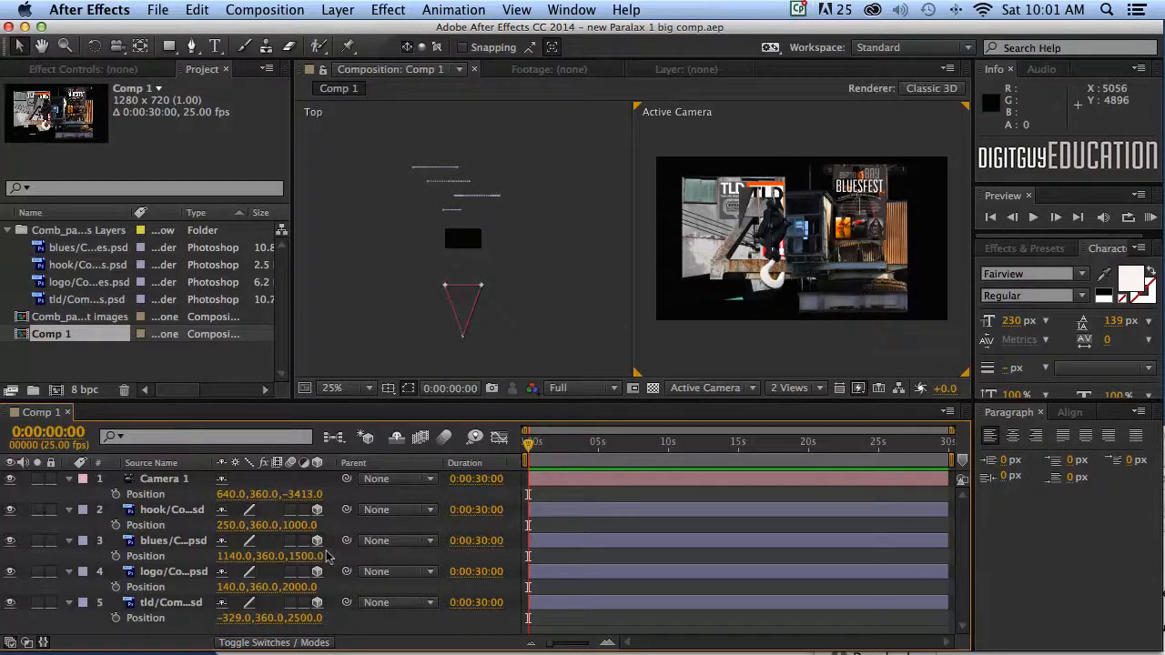
- Set the X position of the blues layer to 1471 and of the hook layer to -120
drag(299, 562, 364, 557)
key(super+z)
drag(219, 555, 492, 528)
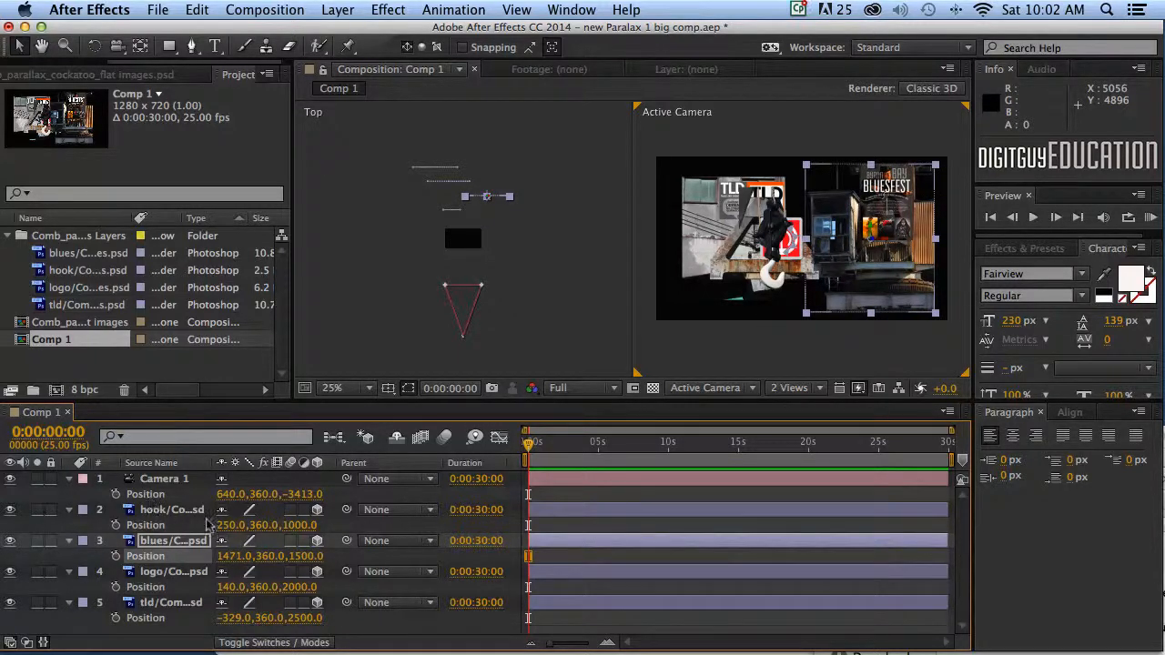
drag(226, 525, 8, 524)
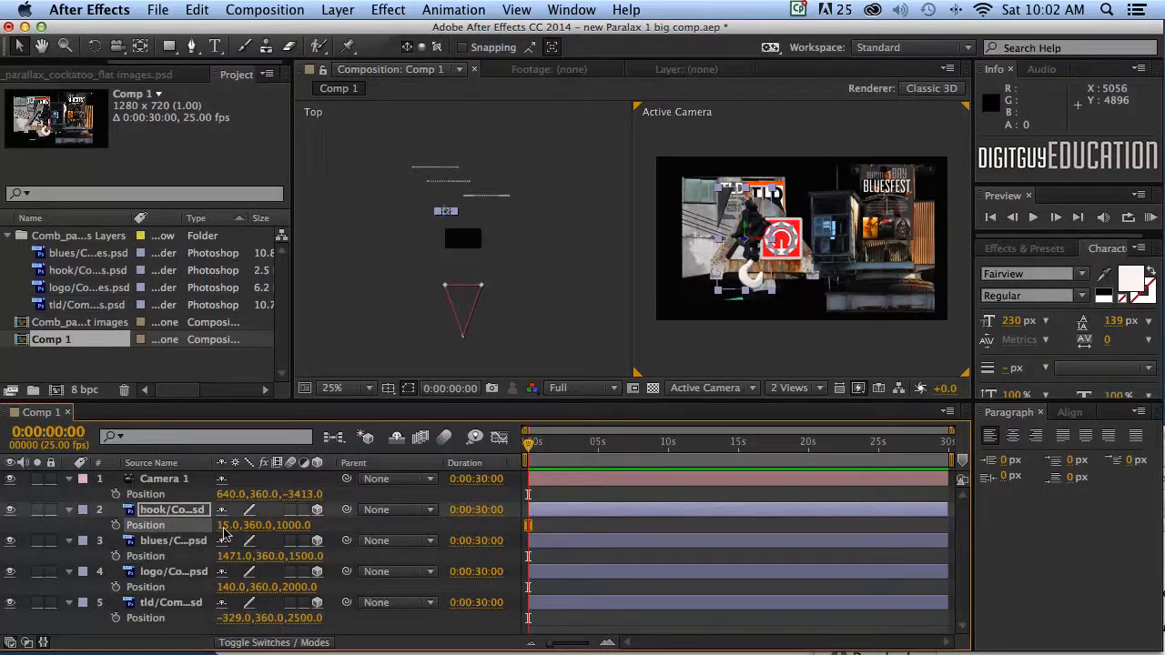
drag(223, 525, 92, 517)
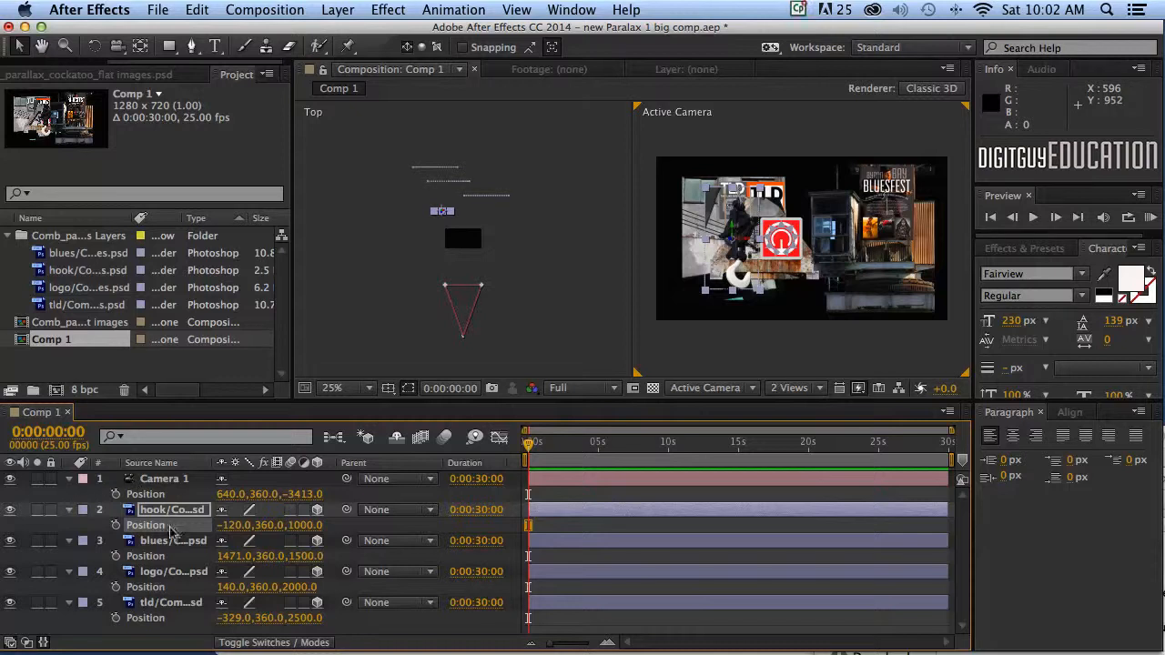
- Collapse the Position properties of Camera 1 and the four image layers, and leave no layer selected
click(155, 479)
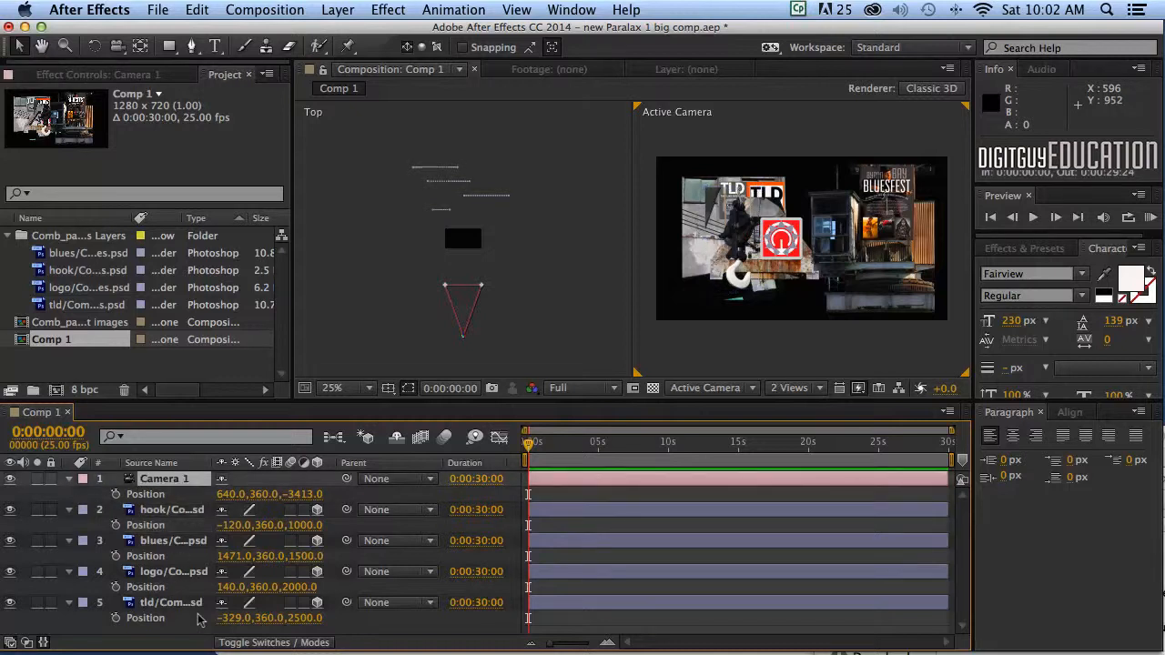
shift+click(172, 604)
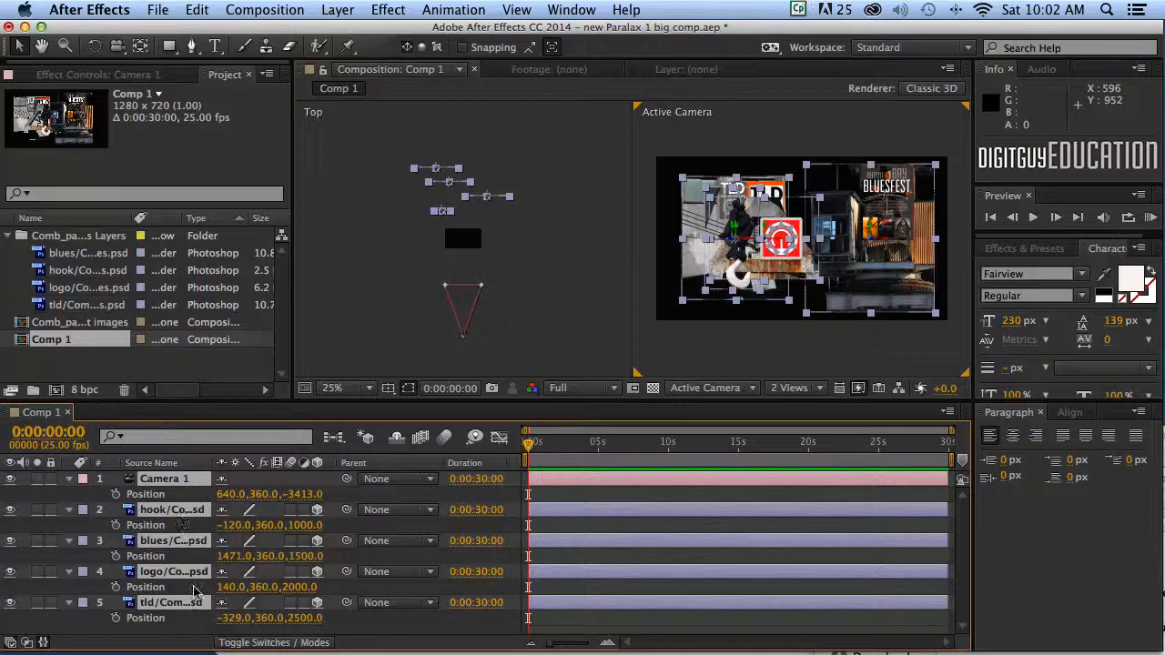
key(p)
click(216, 569)
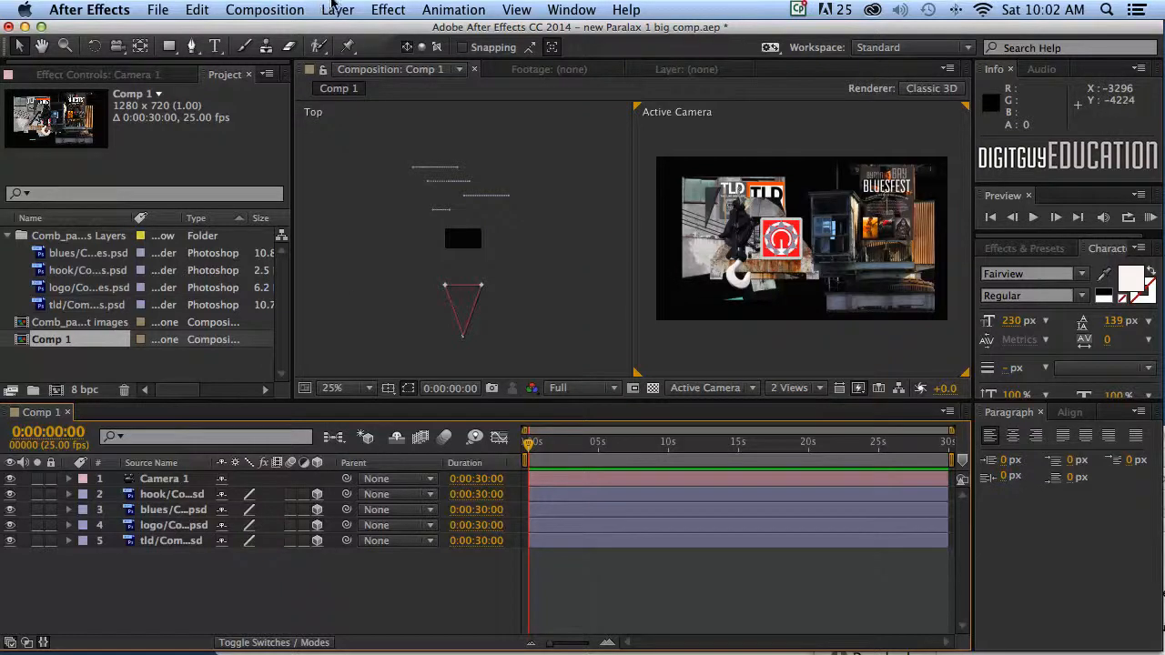
- Add a new null object to the composition and parent Camera 1 to it
click(328, 9)
mouse_move(344, 32)
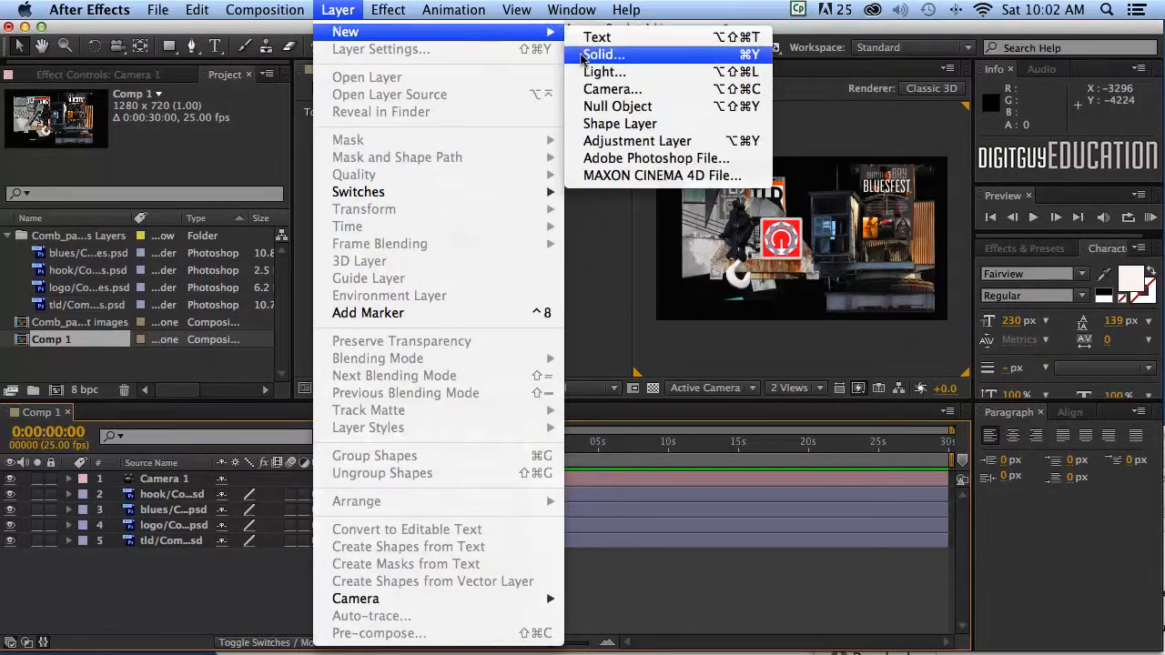
click(605, 108)
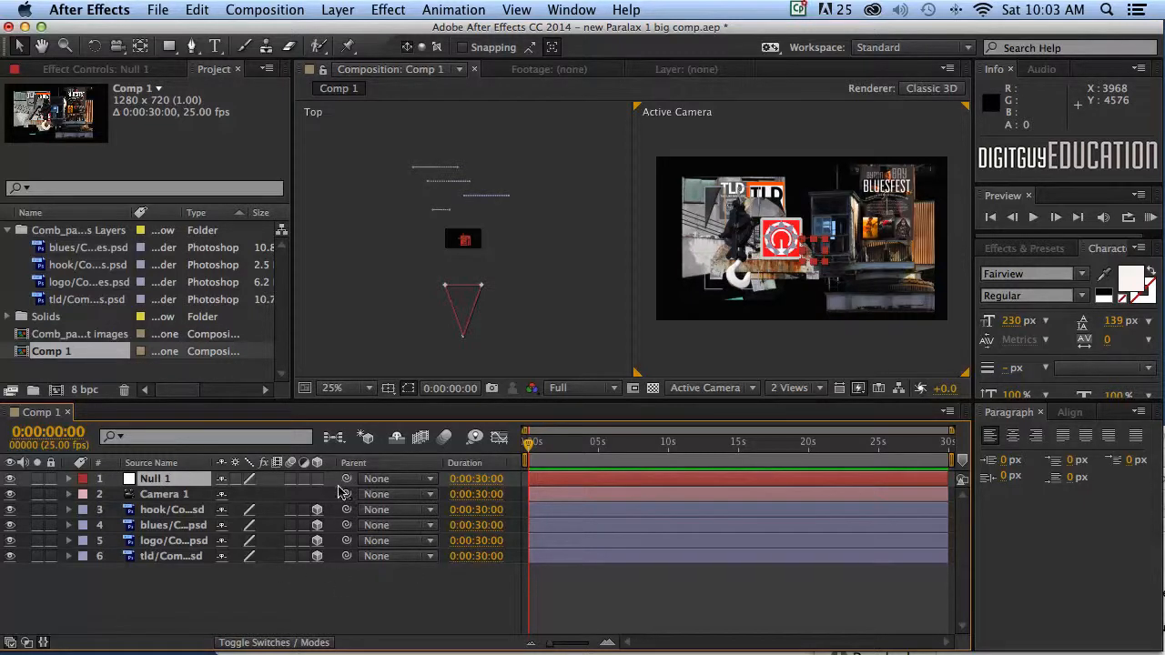
drag(346, 494, 171, 479)
click(148, 495)
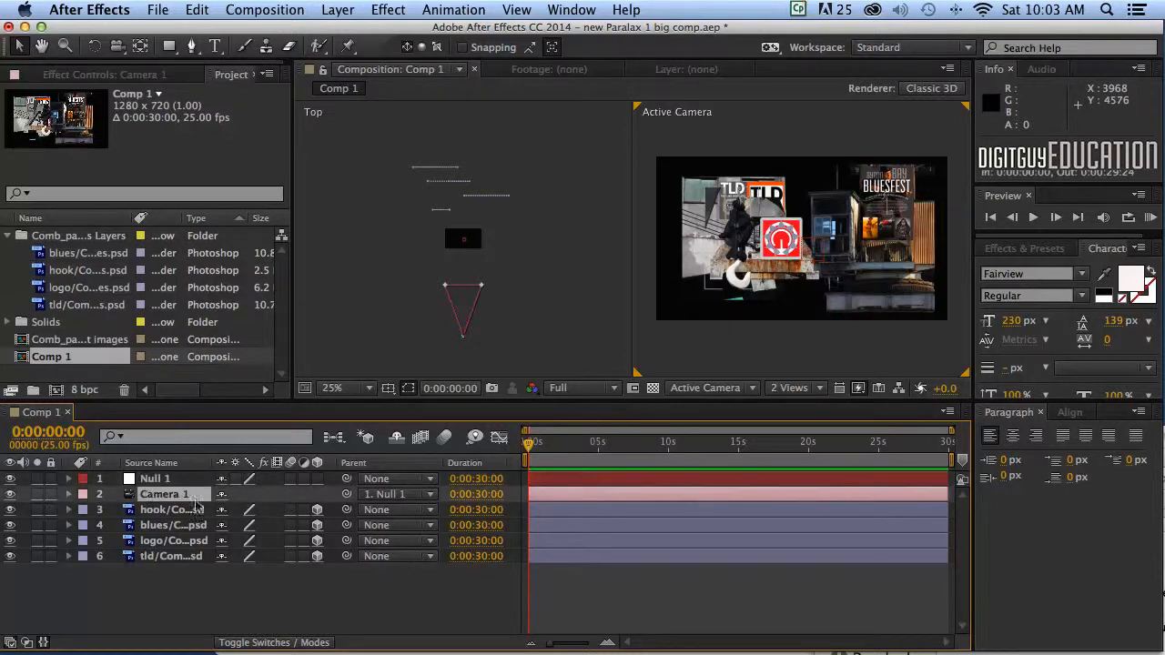
click(153, 479)
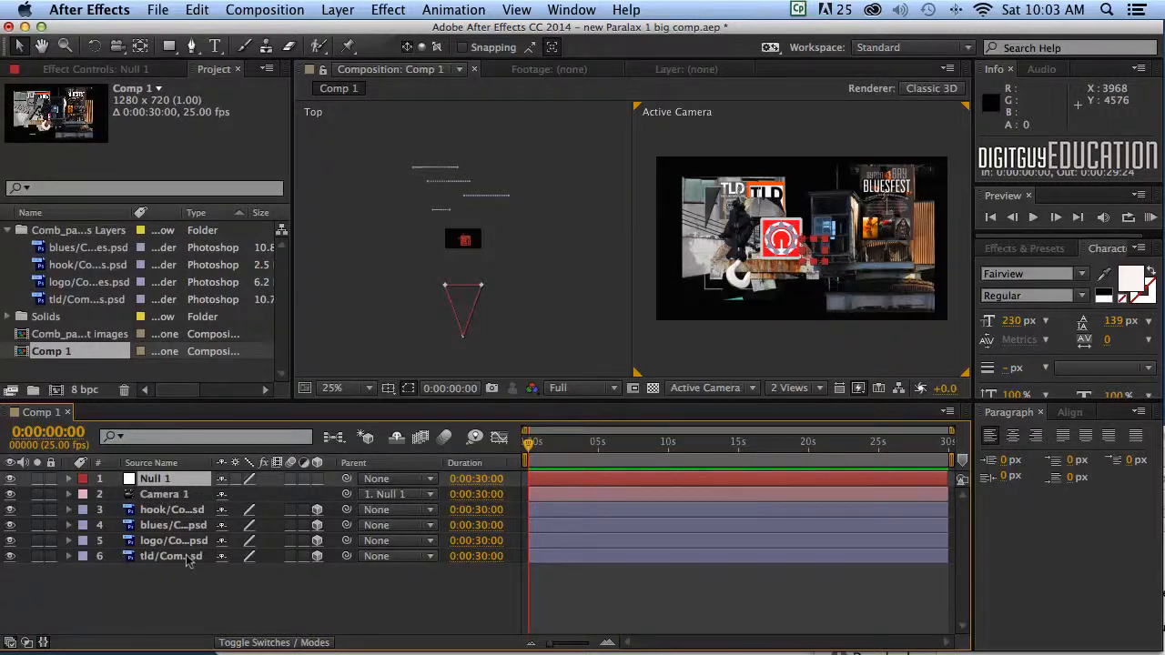
click(161, 494)
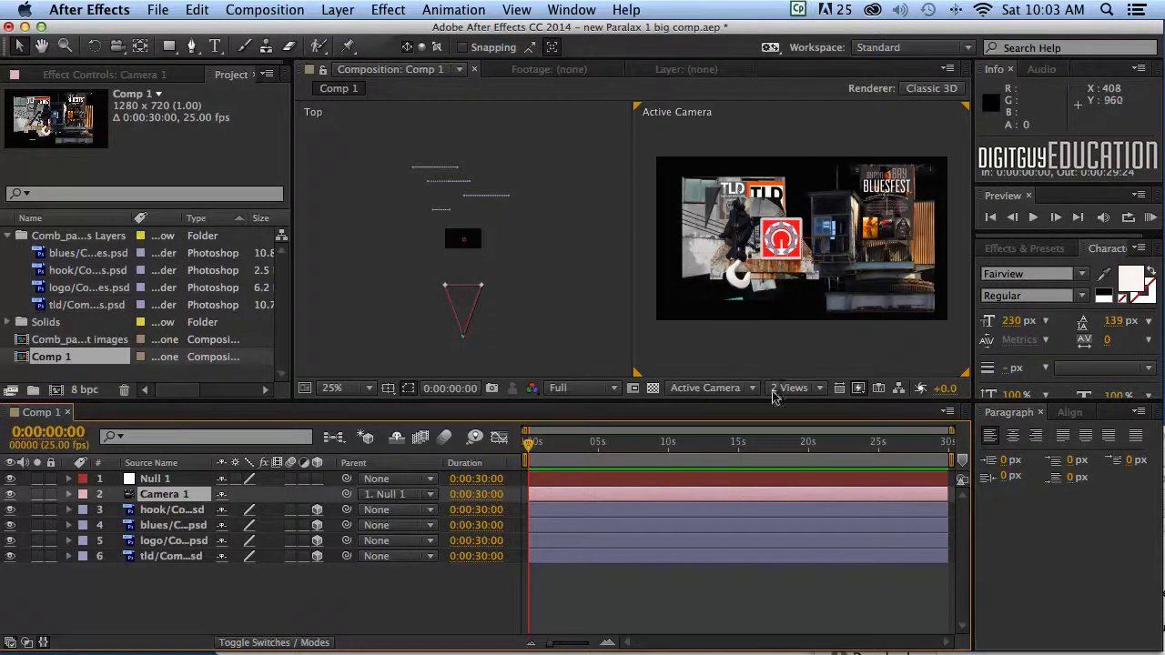
- Show the composition in a single Active Camera view with magnification set to Fit up to 100%
click(817, 388)
click(801, 404)
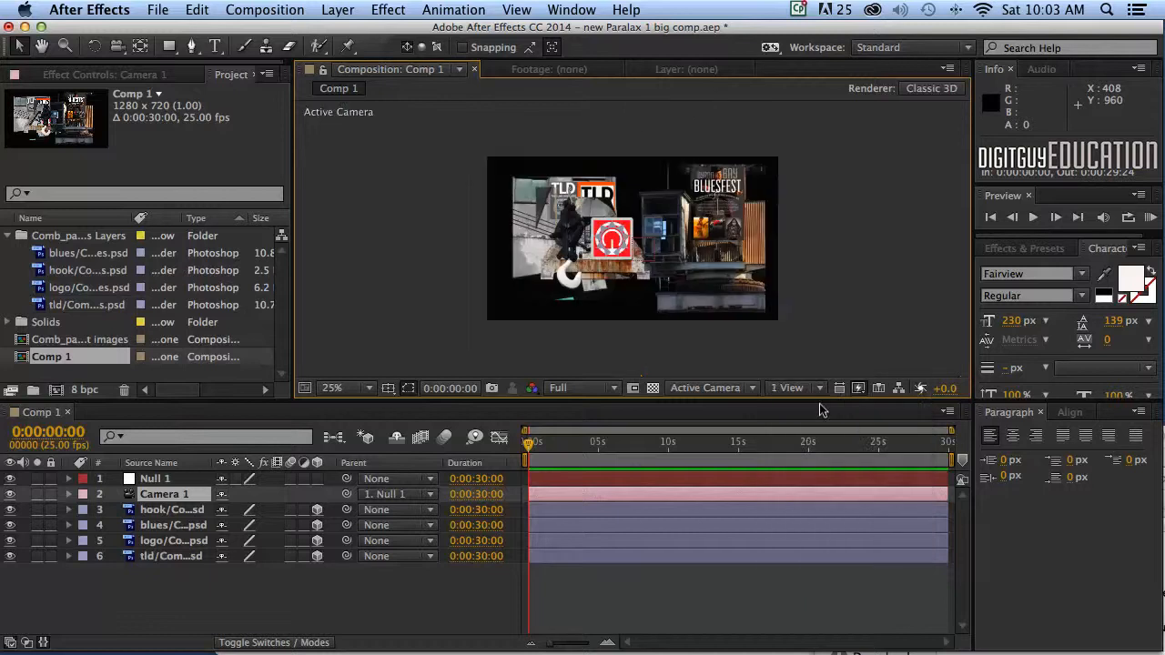
click(342, 388)
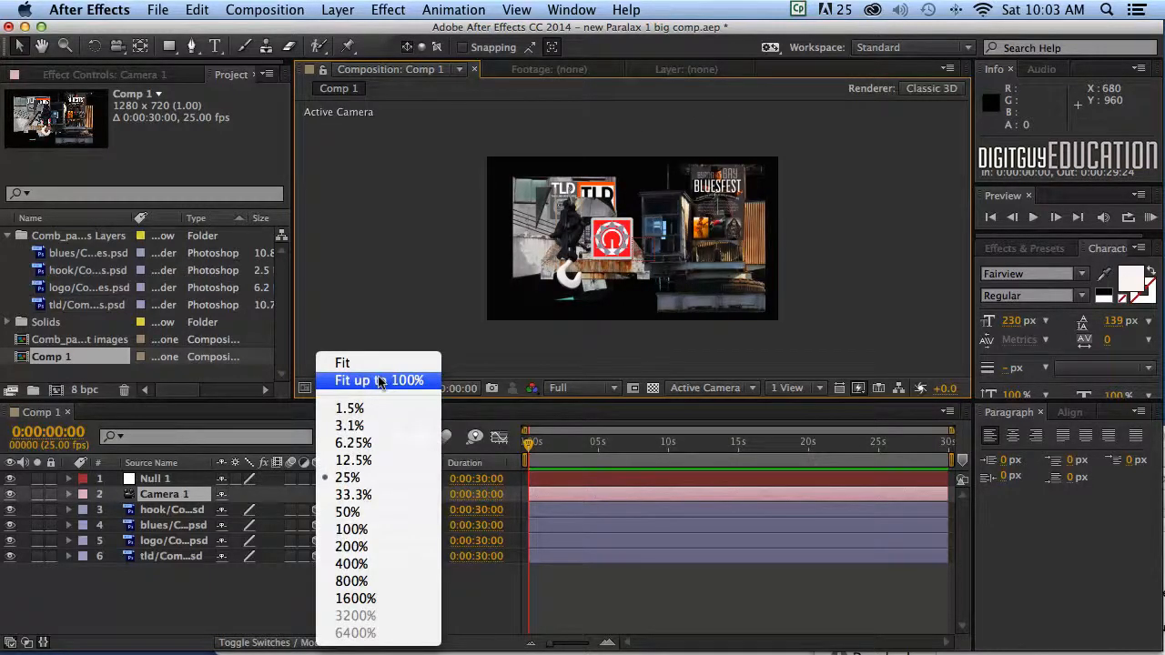
click(381, 381)
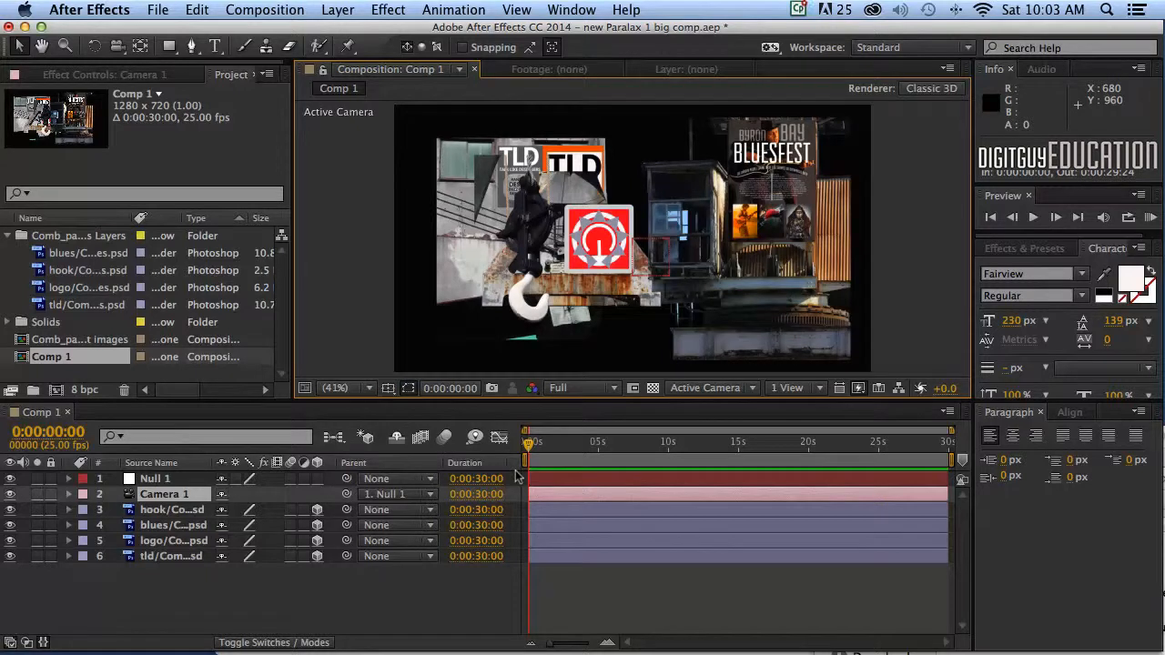
- Expand the Transform properties of Null 1 and make it a 3D layer
click(145, 477)
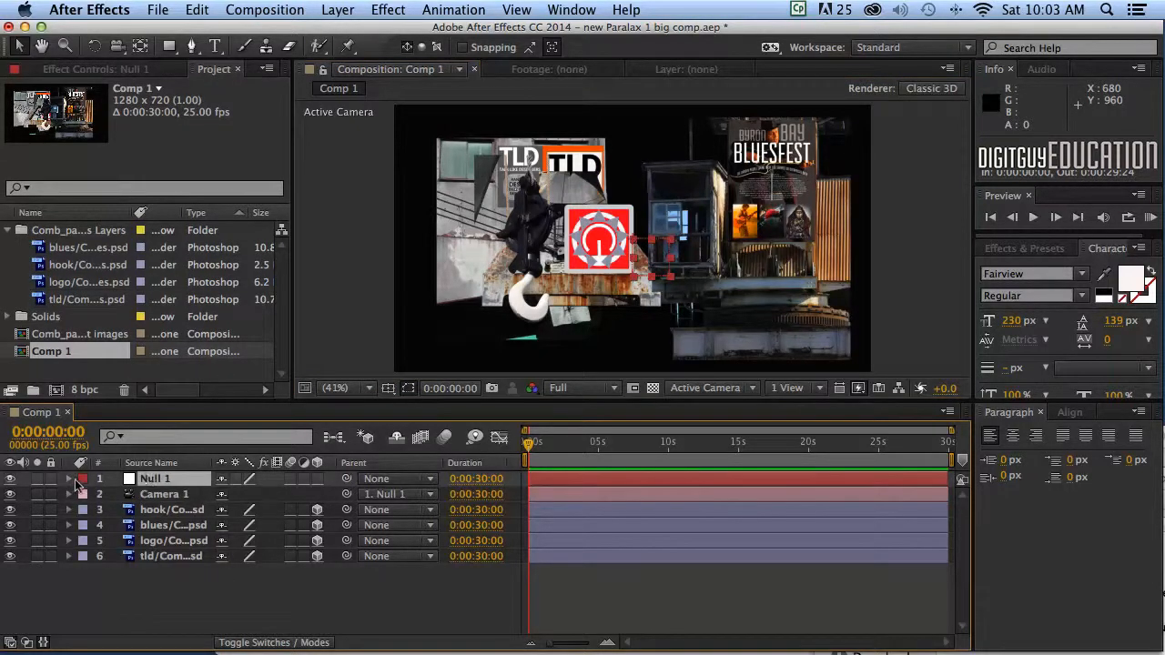
click(68, 479)
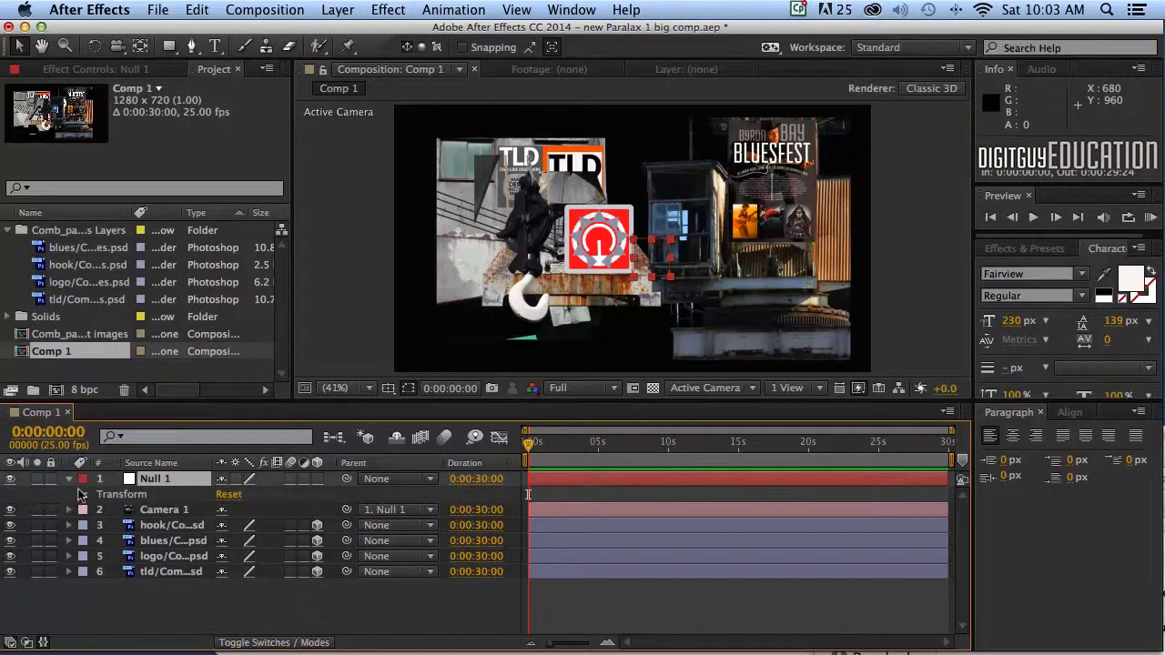
click(82, 494)
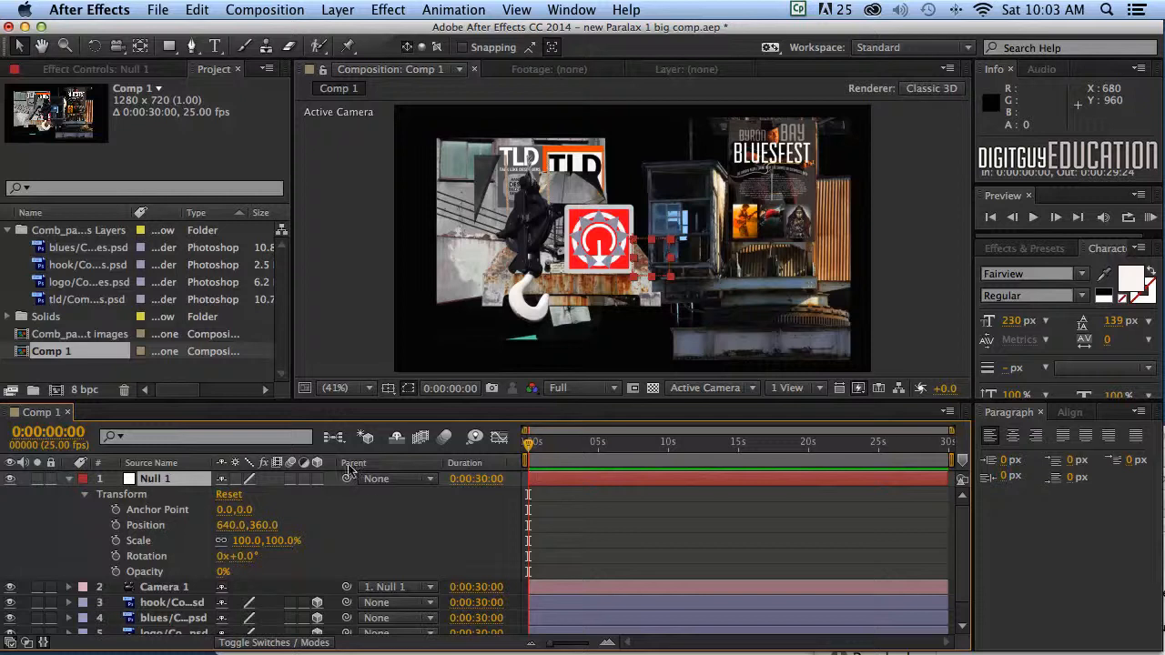
click(317, 479)
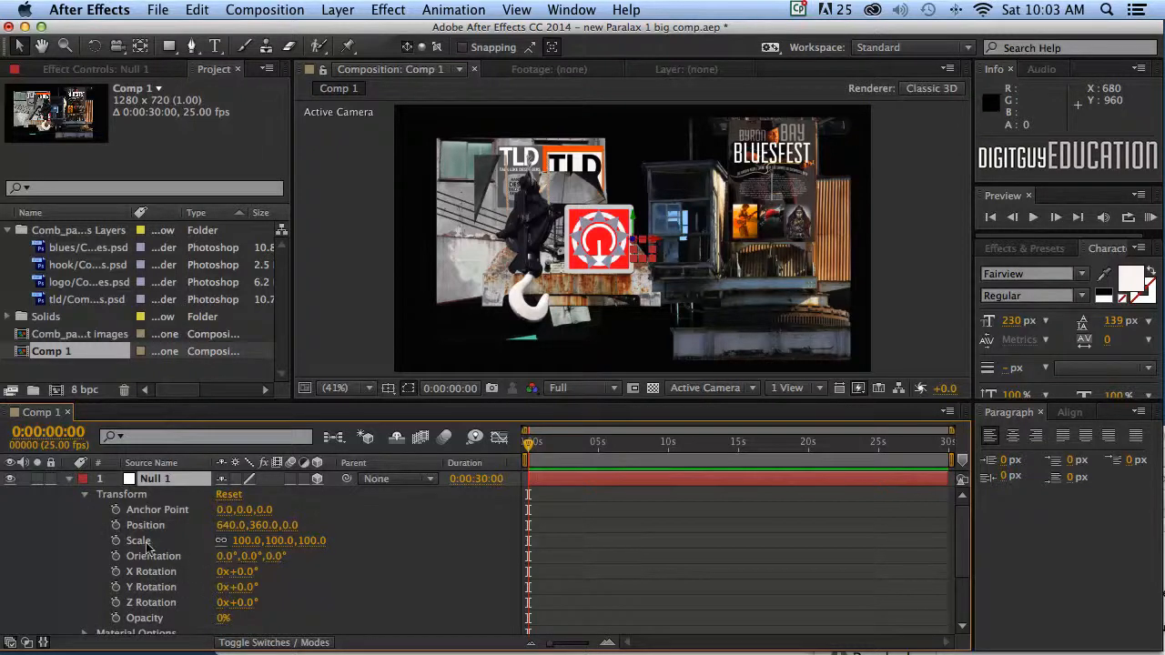
- Enable keyframing for Position, Y Rotation and X Rotation of Null 1 at 0:00:00:00
click(116, 525)
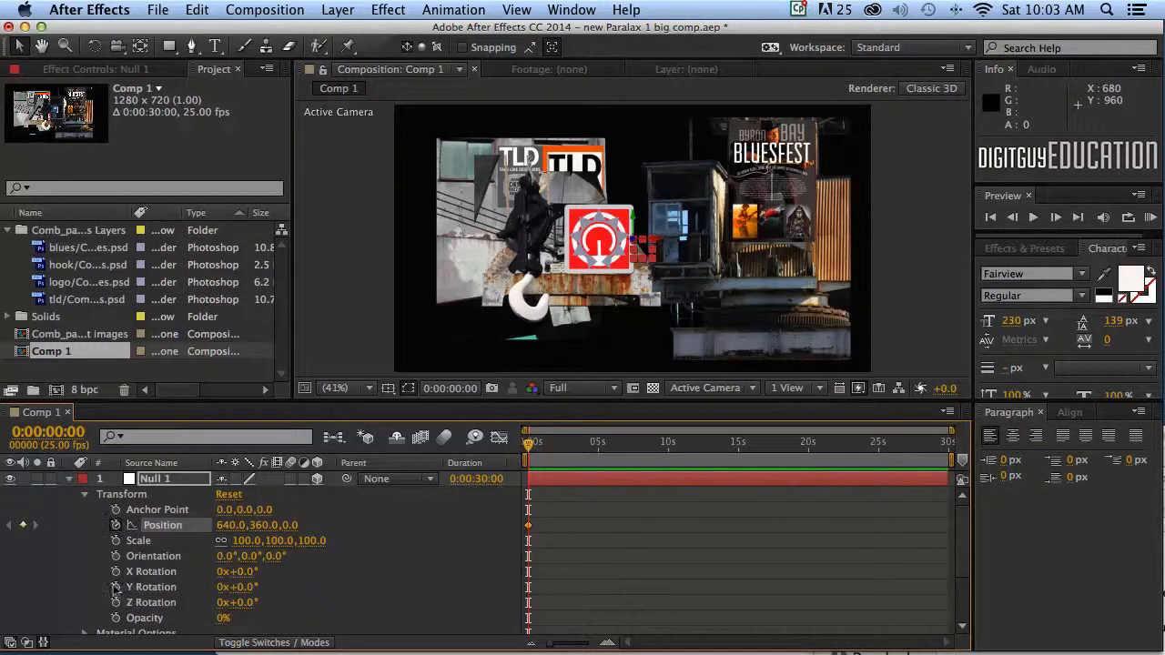
click(116, 587)
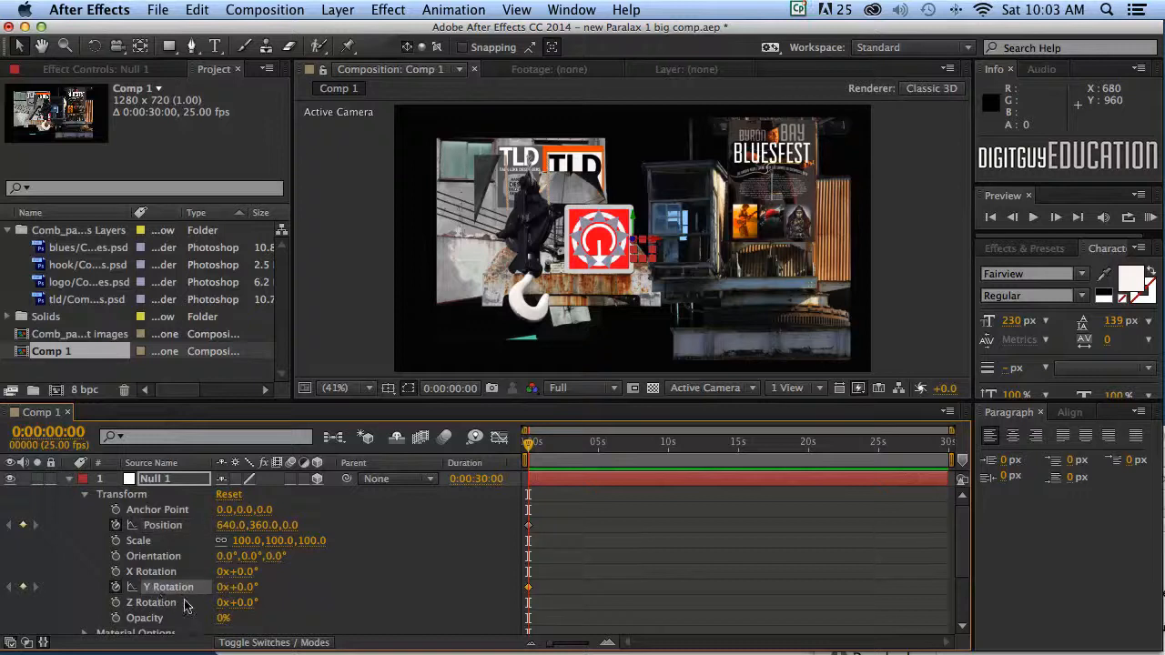
click(115, 571)
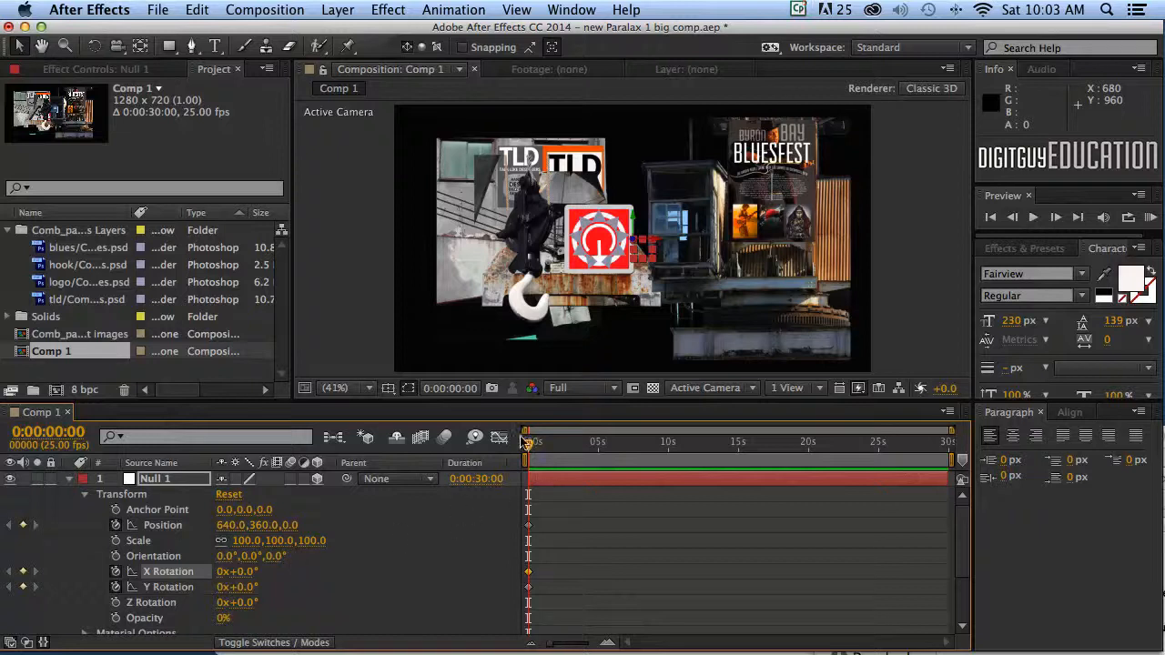
- Zoom the timeline to about ten seconds and keyframe Null 1's Position as 995, 75, 1588 at 0:00:00:22
drag(526, 442, 560, 443)
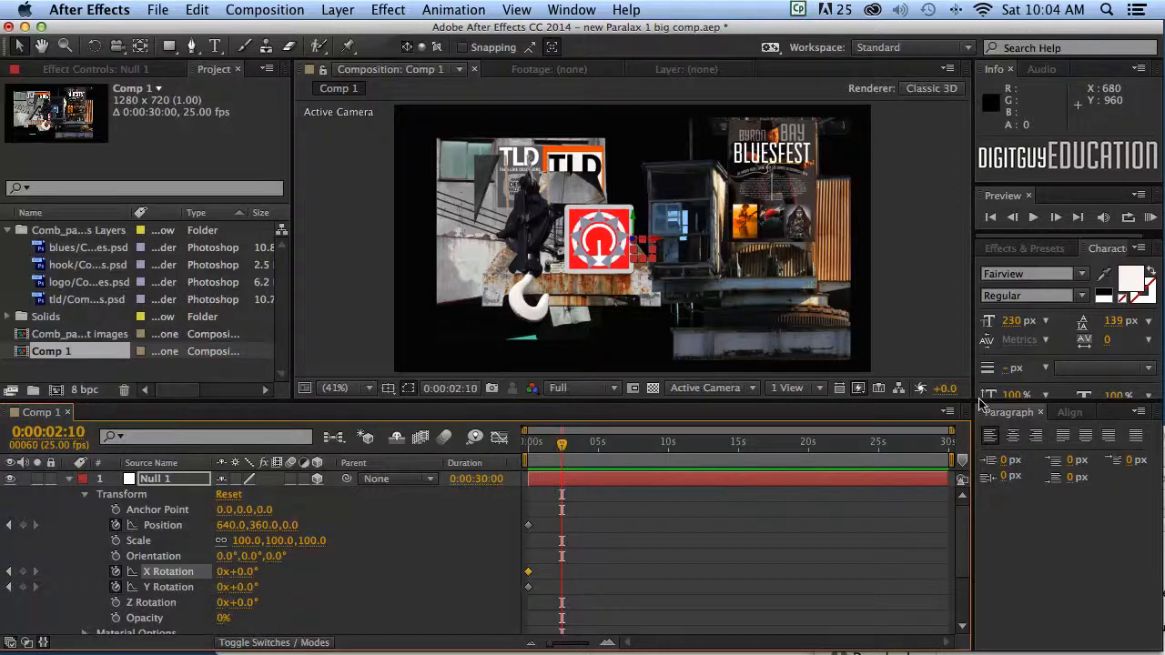
drag(952, 429, 563, 443)
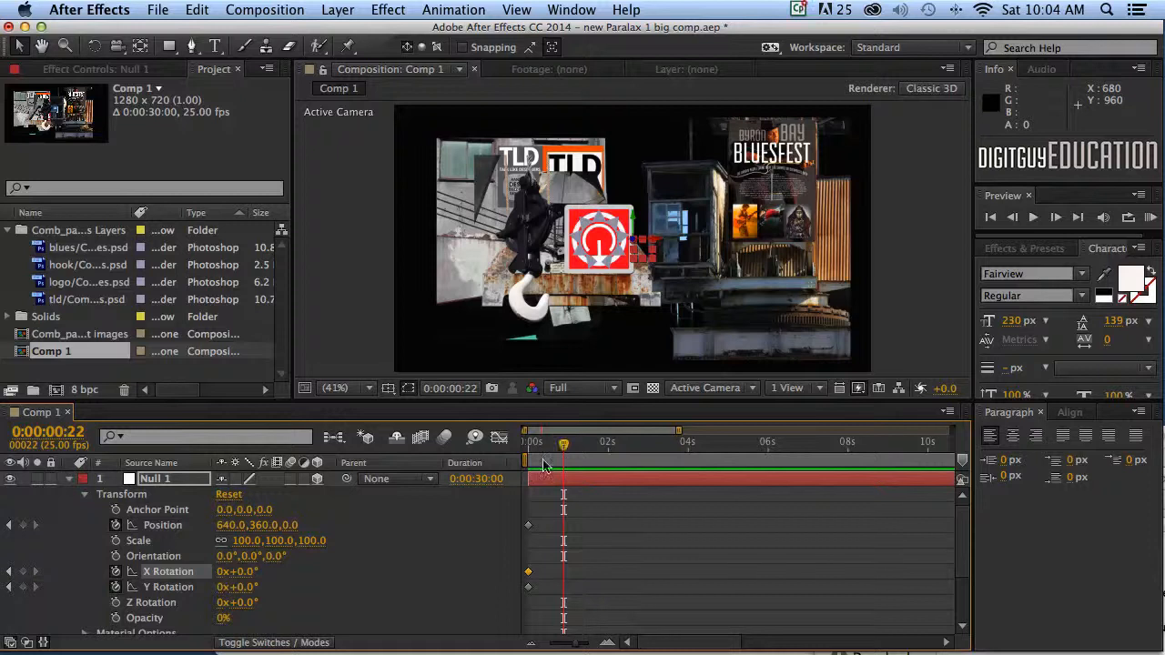
click(394, 564)
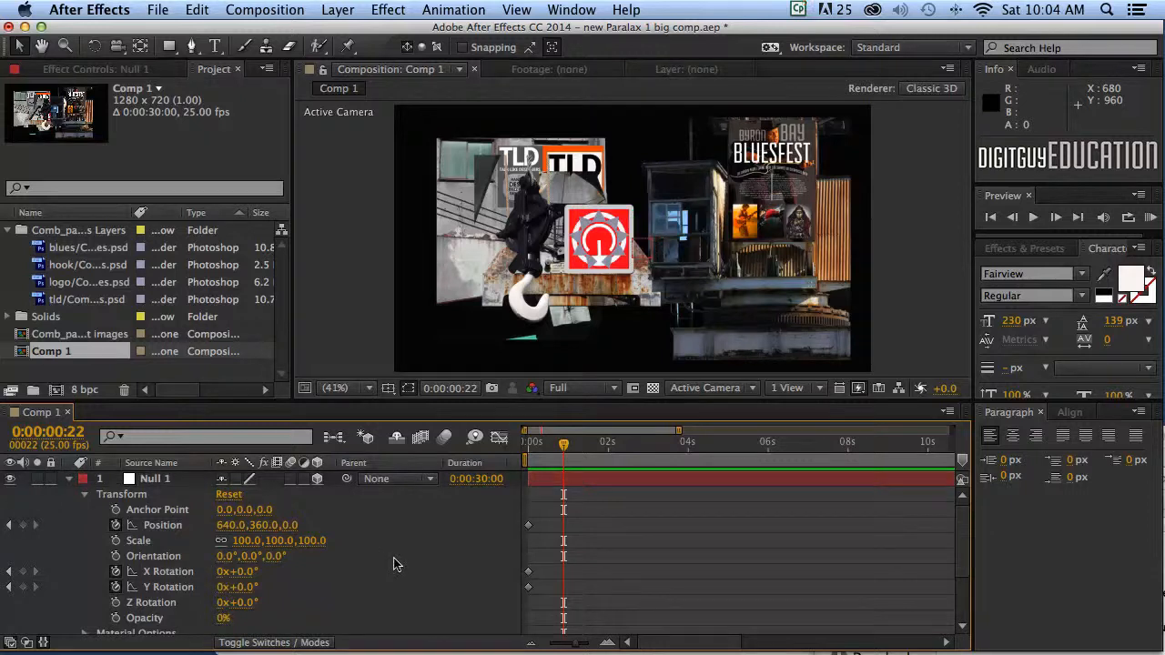
click(256, 527)
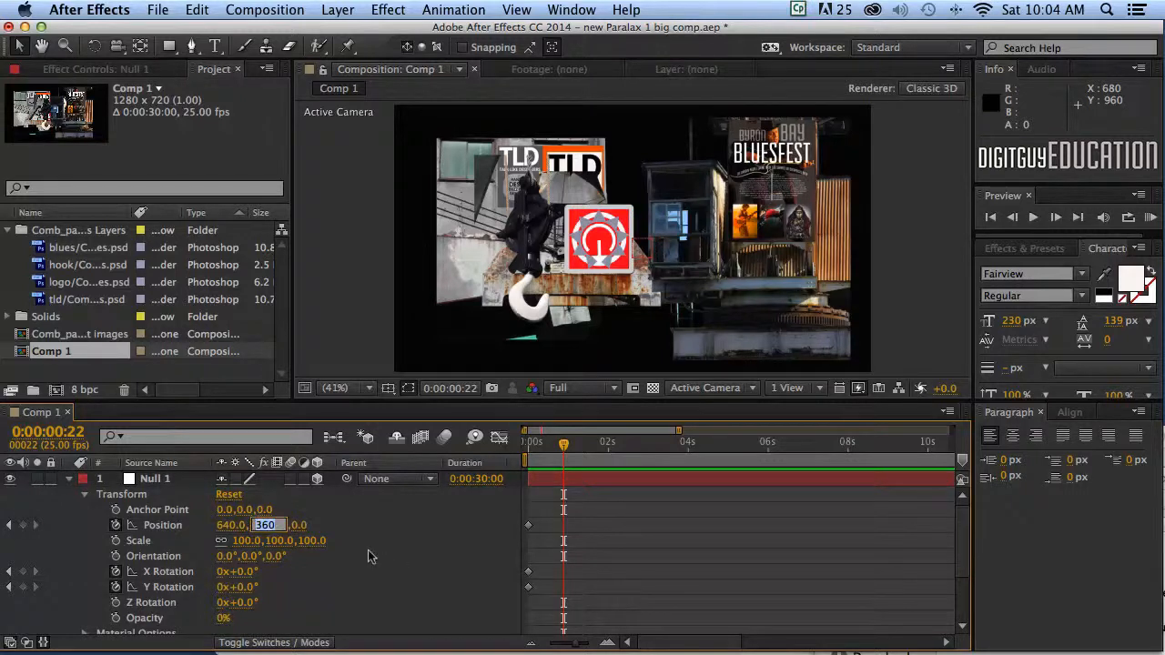
text(75)
key(Return)
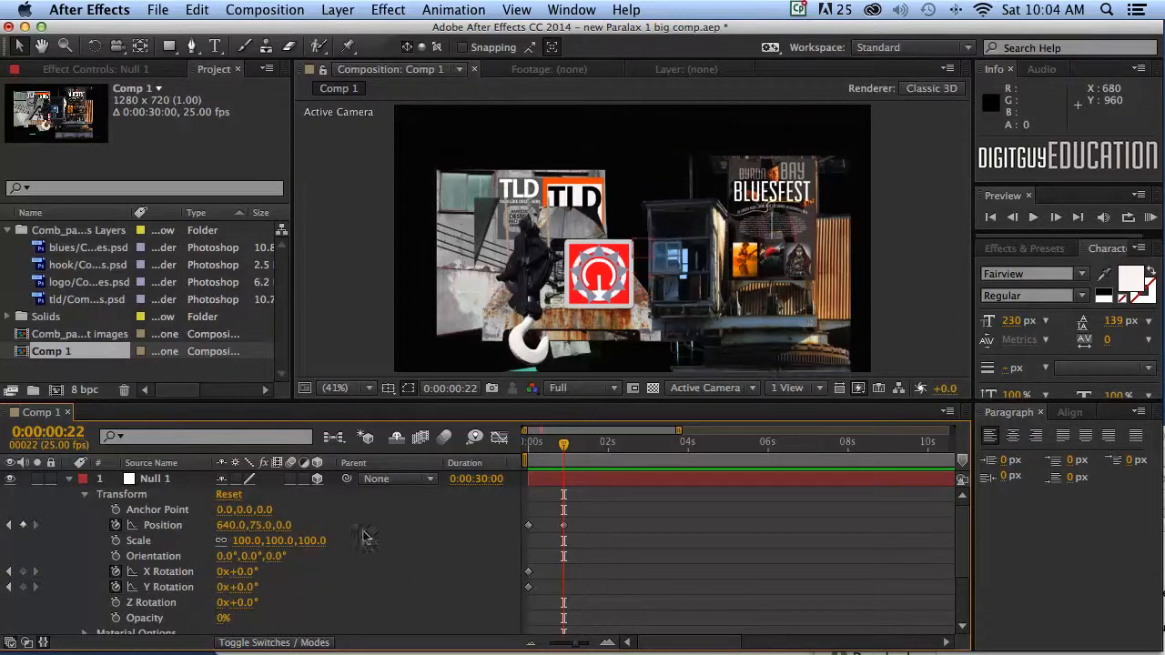
click(289, 526)
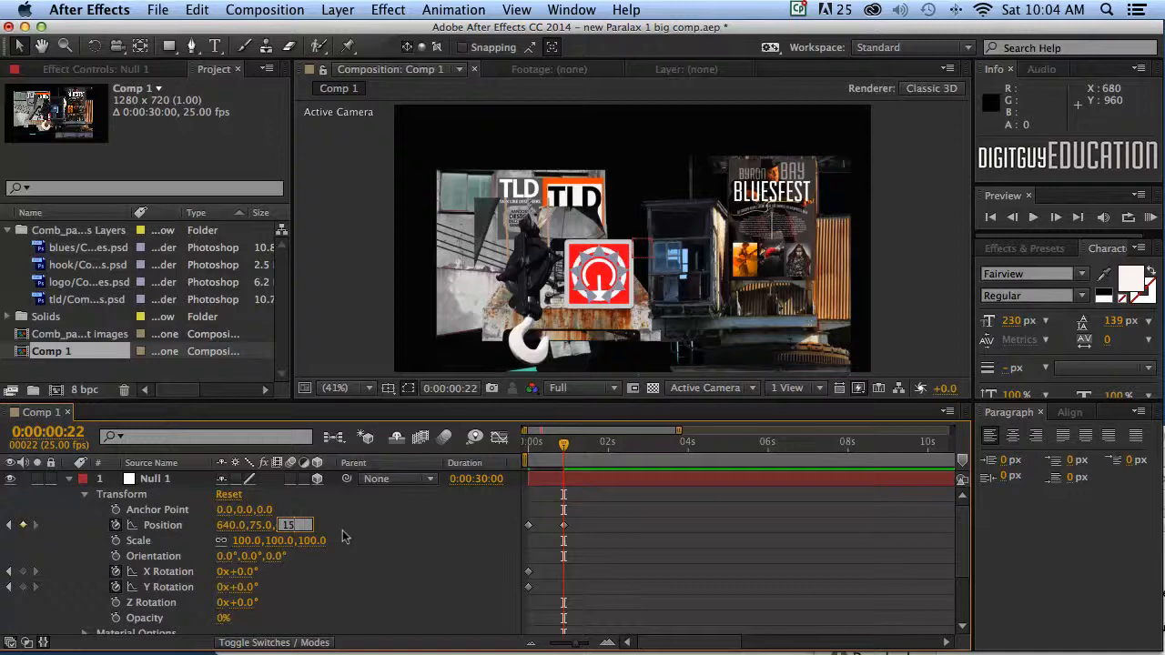
text(1588)
key(Return)
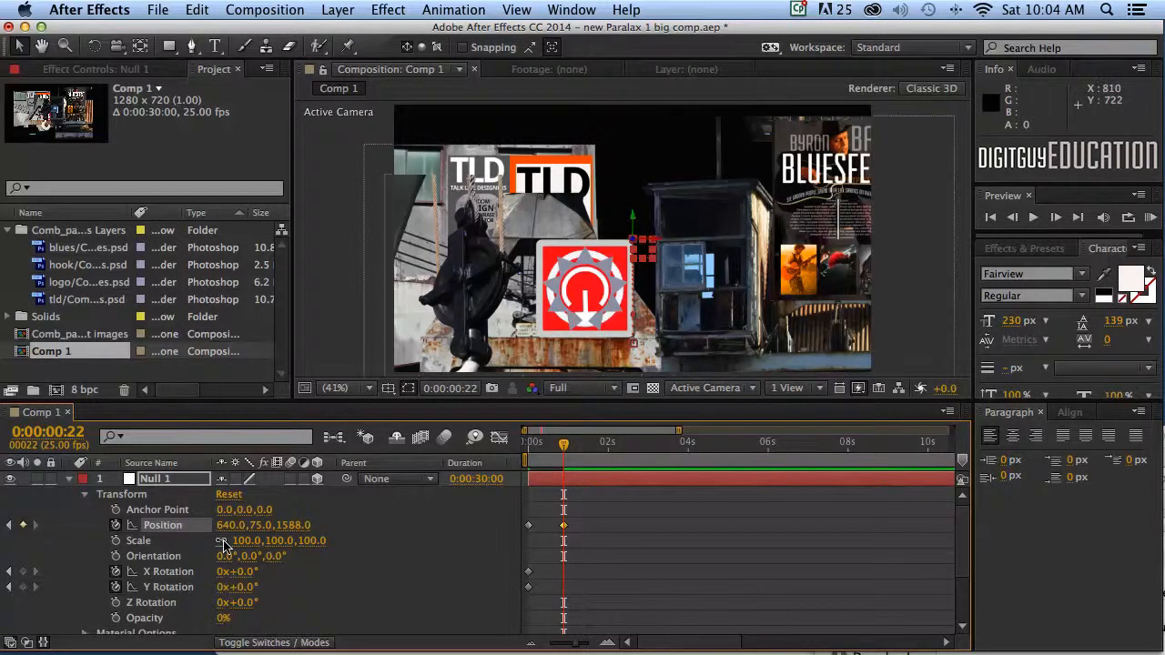
drag(222, 531, 369, 522)
drag(223, 529, 384, 517)
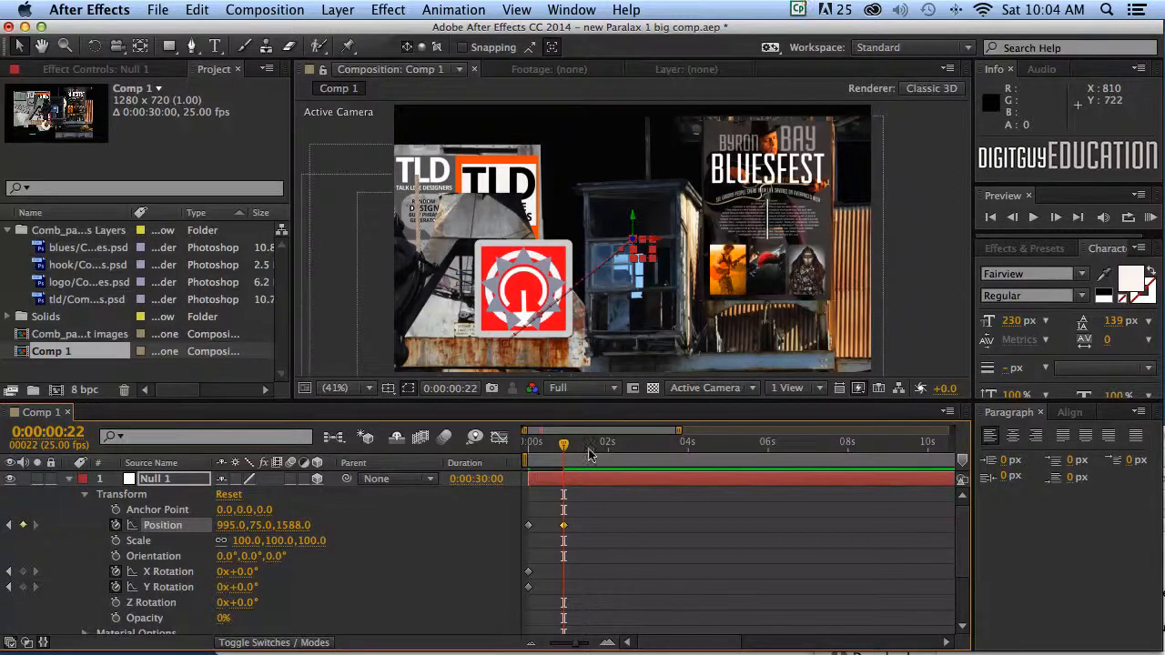
- Add a Y Rotation keyframe of -1° to Null 1 and align it with the second Position keyframe at 0:00:00:22
drag(563, 443, 629, 446)
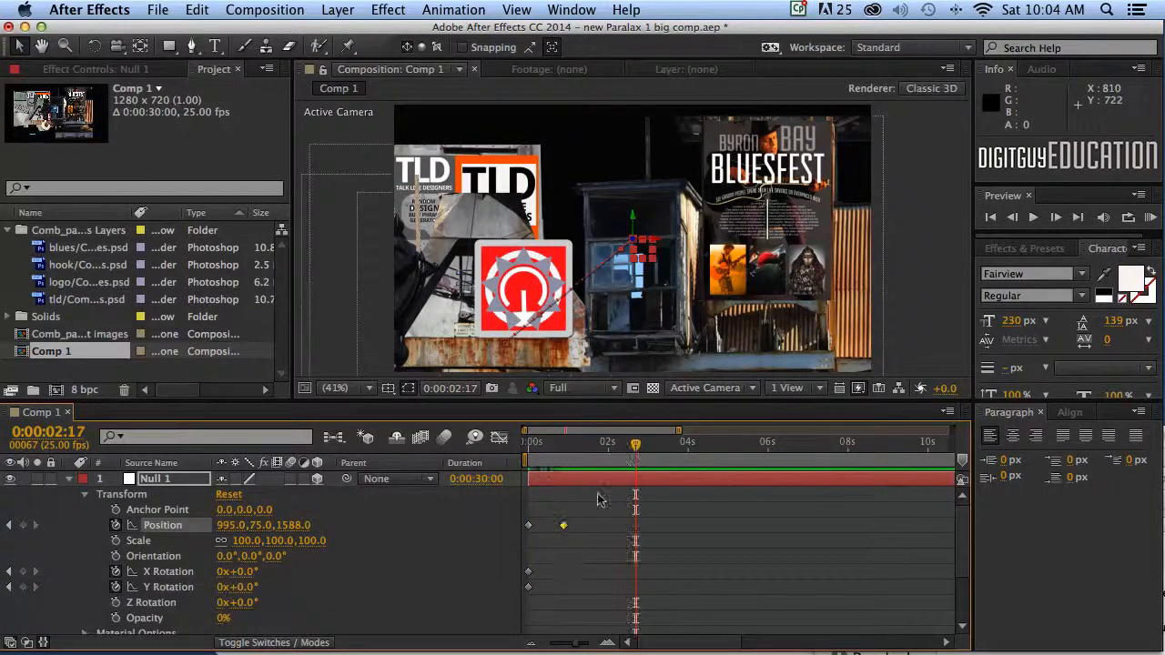
drag(635, 446, 570, 445)
click(242, 589)
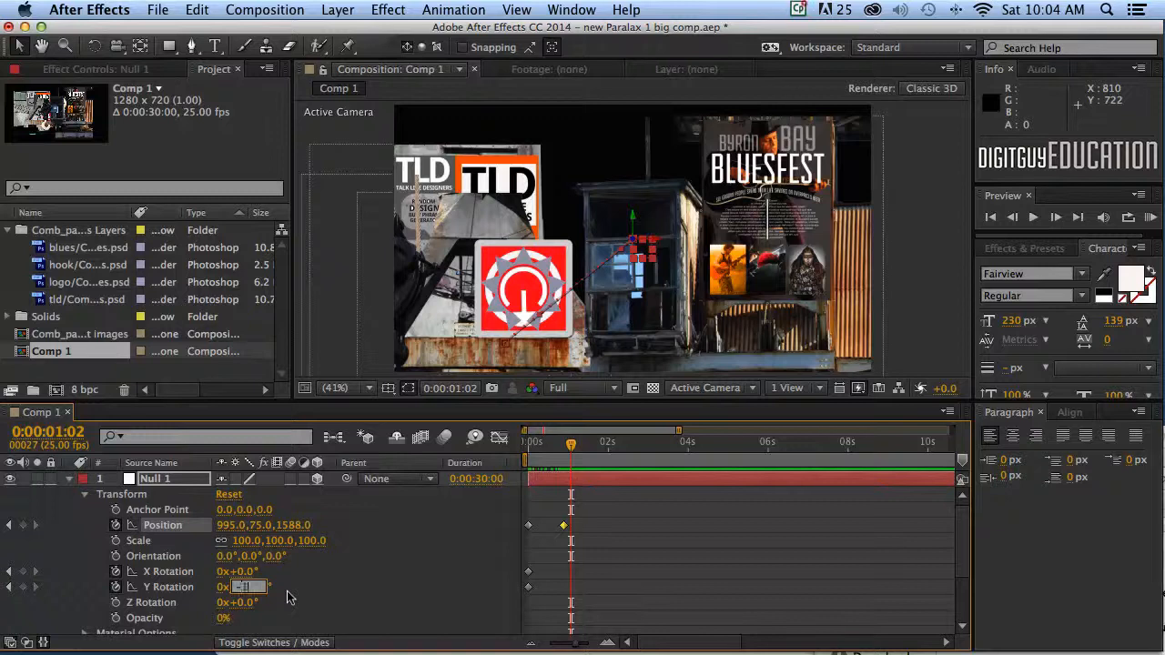
key(Return)
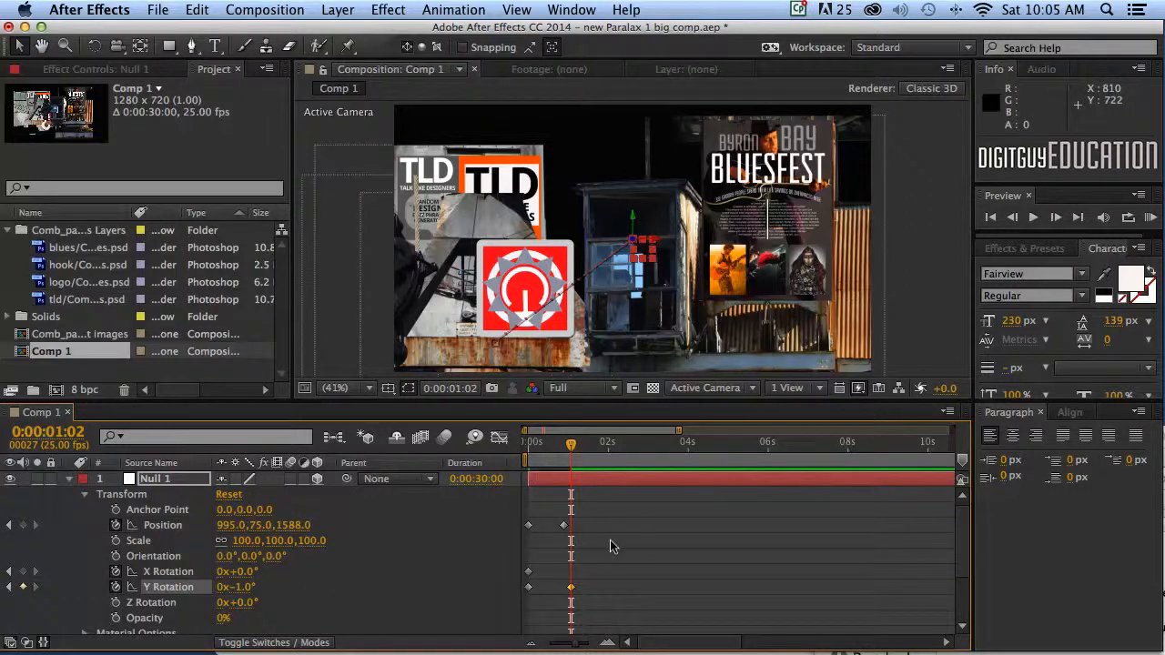
click(564, 587)
- Copy Null 1's second Position and Y Rotation keyframes and paste them at 0:00:02:22
drag(569, 443, 617, 443)
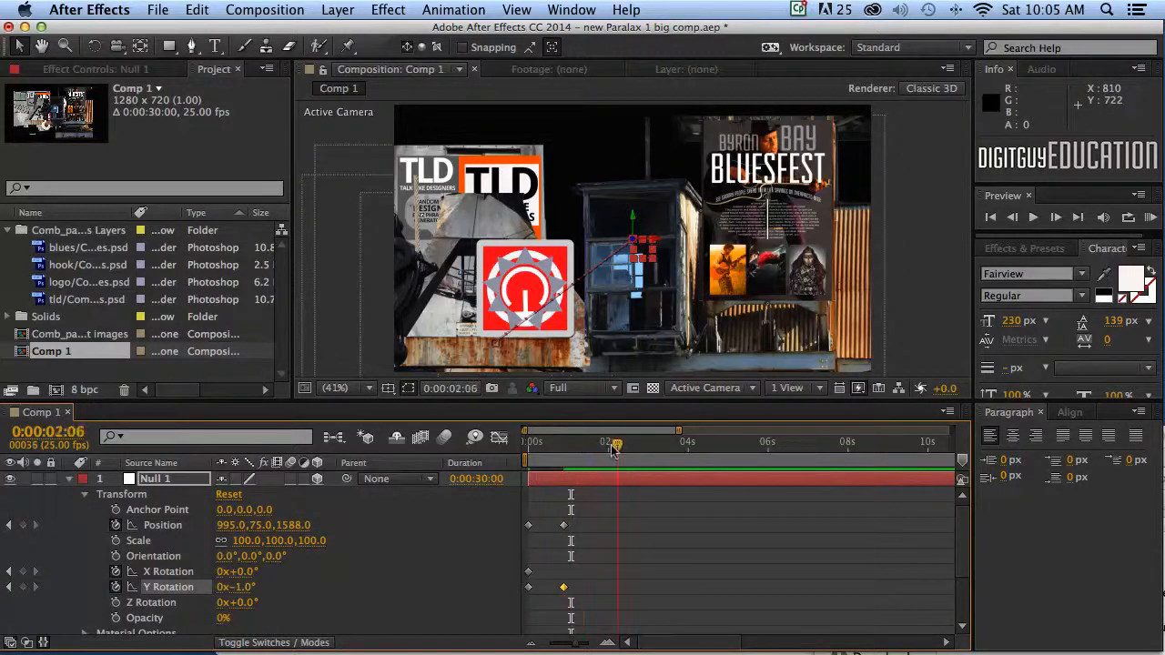
click(575, 512)
drag(575, 512, 560, 611)
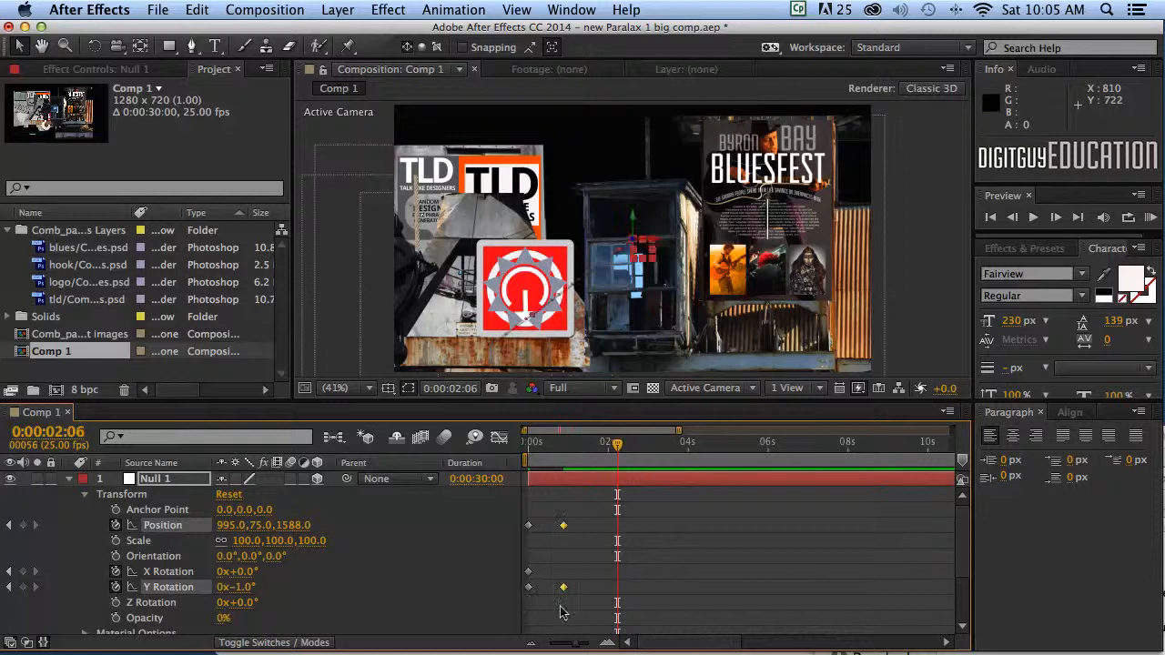
drag(617, 444, 642, 443)
key(super+v)
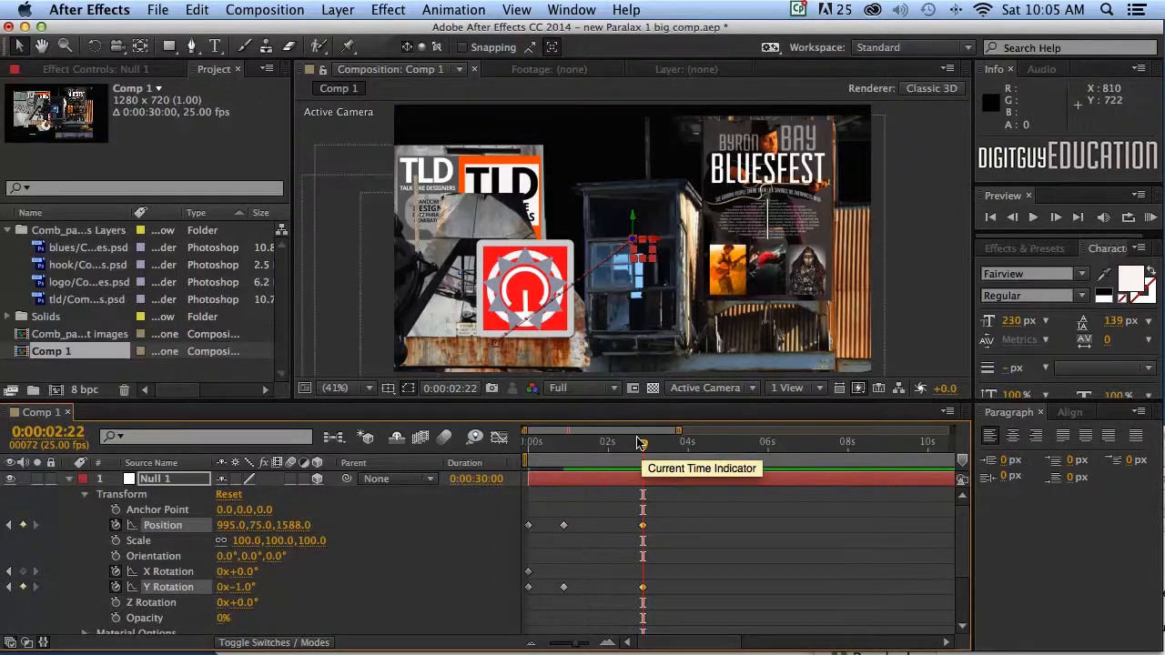
- Preview Comp 1 from the start to review Null 1's camera movement through the keyframes at 0:00:02:22
drag(643, 446, 496, 440)
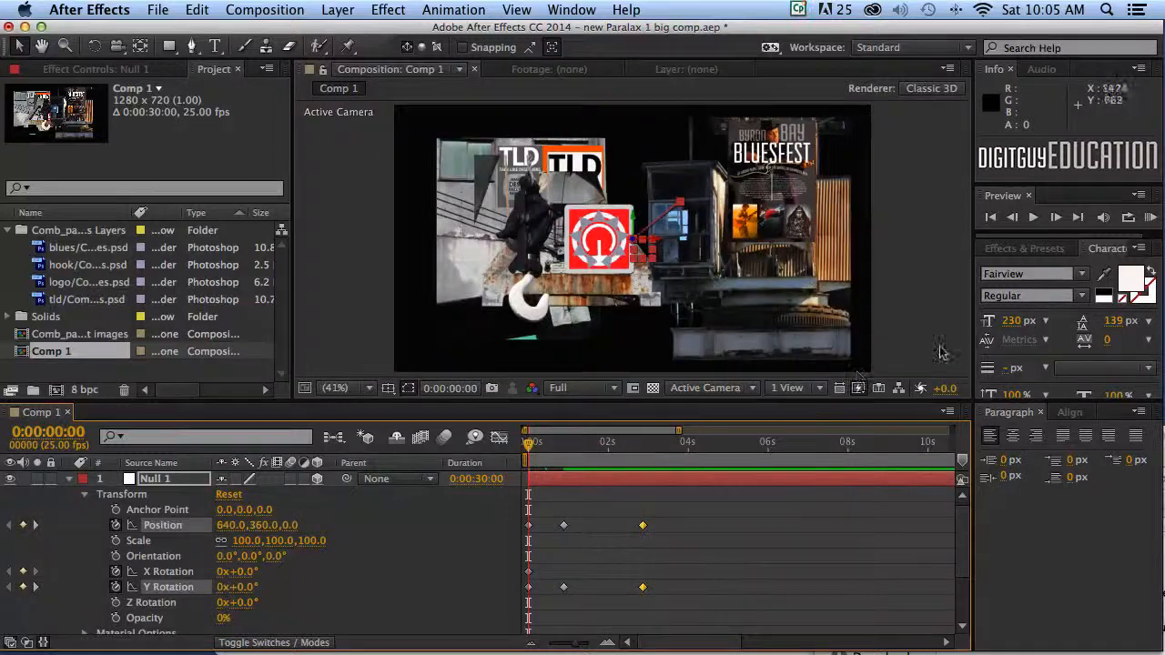
click(1151, 217)
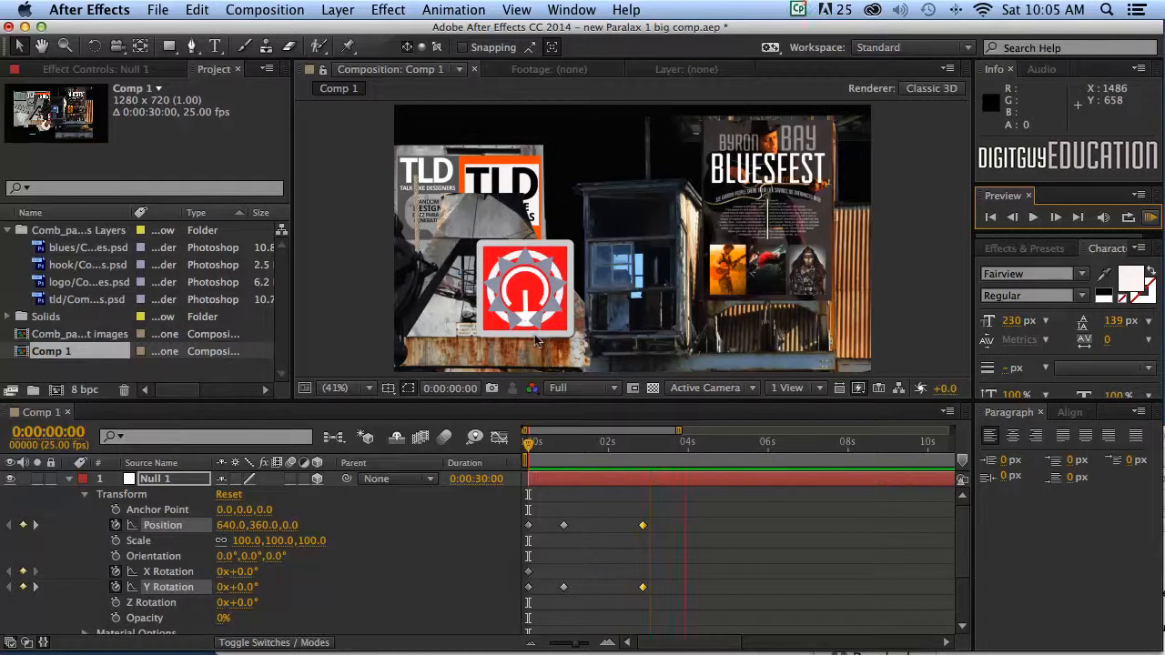
key(space)
key(space)
key(space)
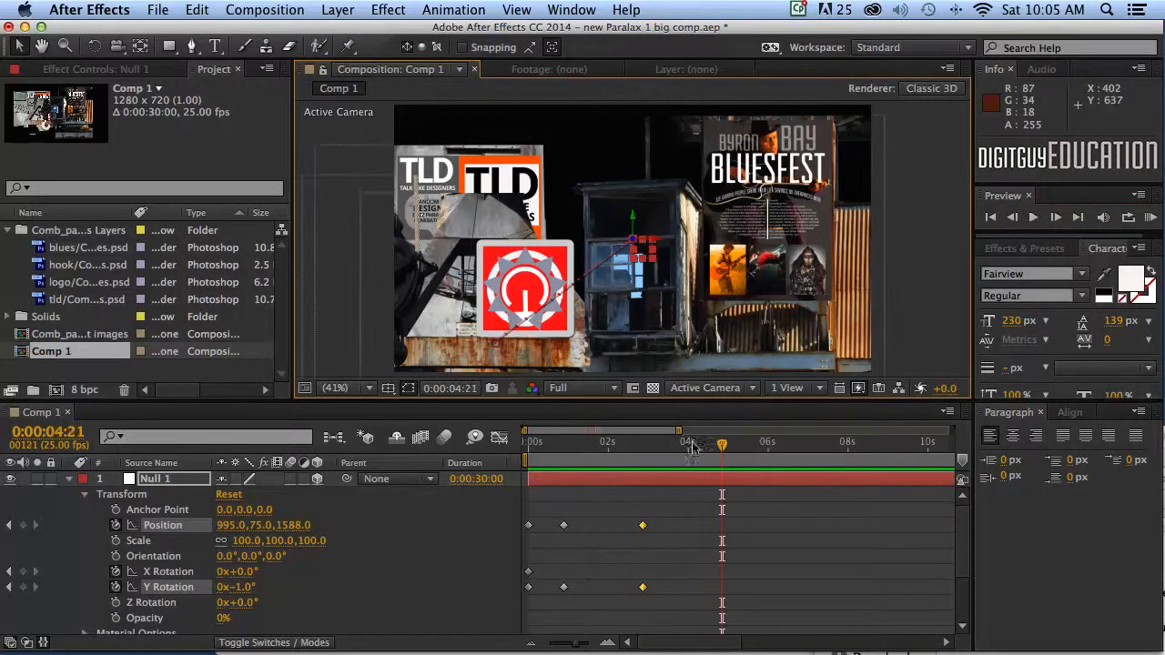
key(Home)
key(space)
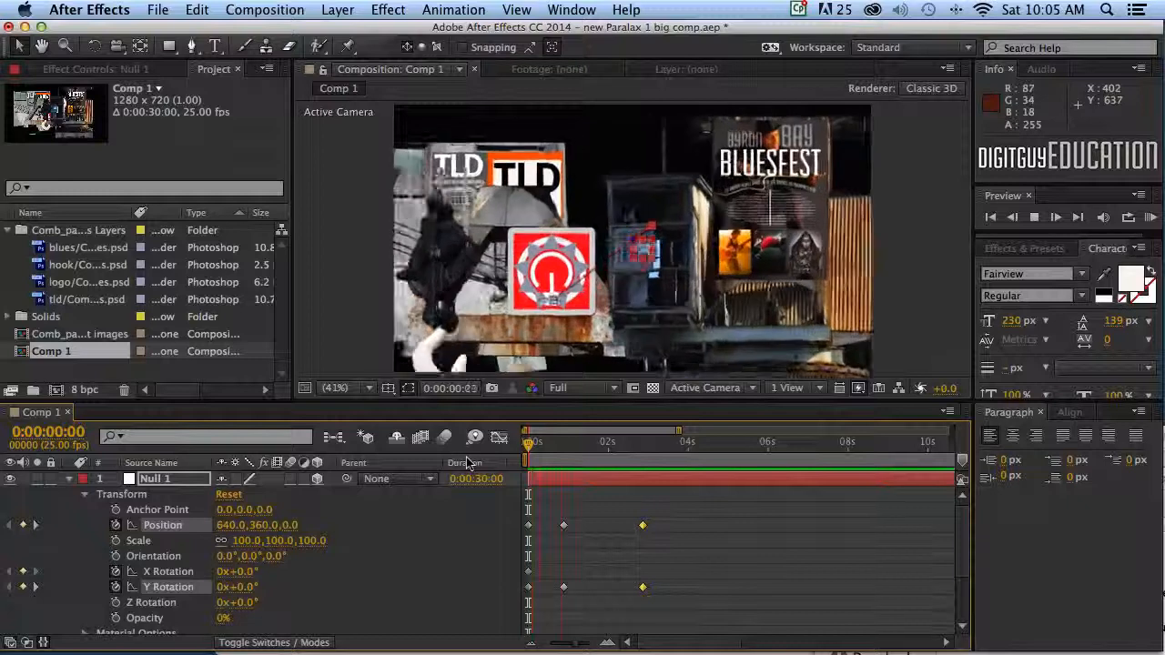
key(space)
- Add a Position keyframe to Null 1 at 0:00:03:23 with Y 665 and Z 3026
drag(608, 446, 655, 457)
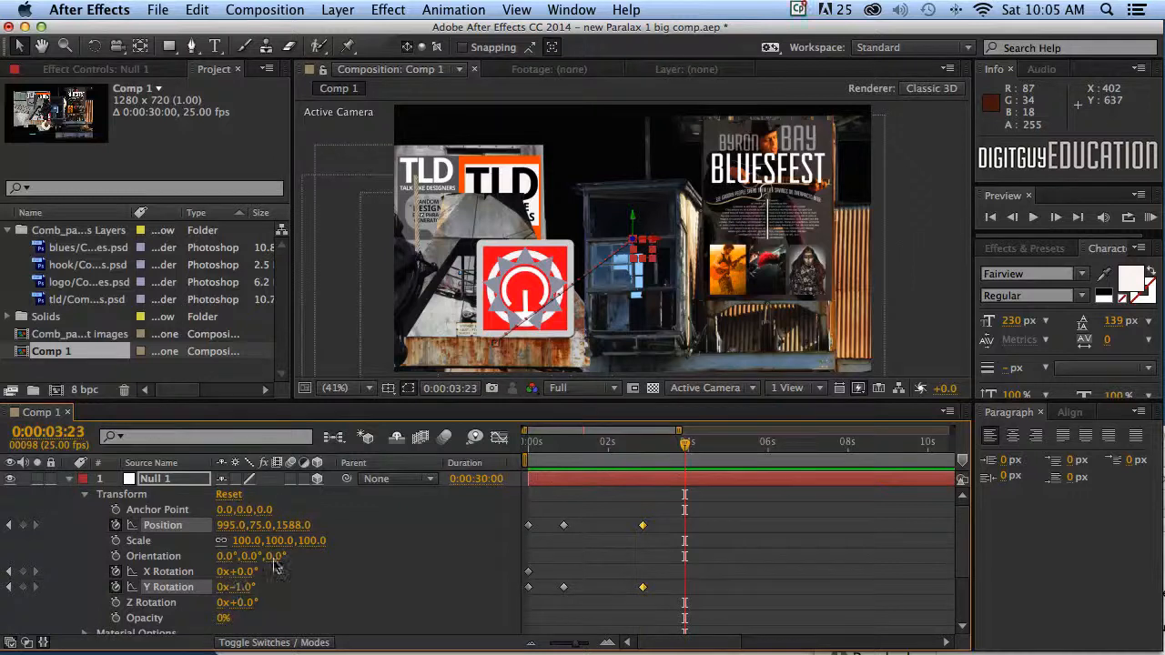
click(256, 526)
text(75)
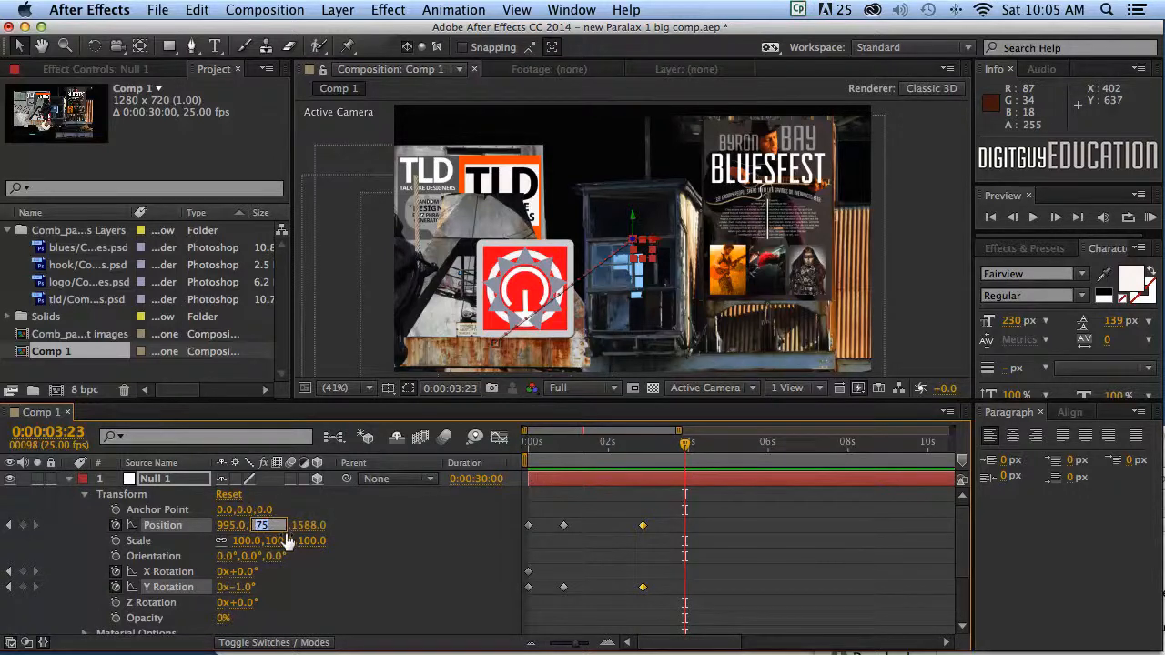
text(665)
key(Tab)
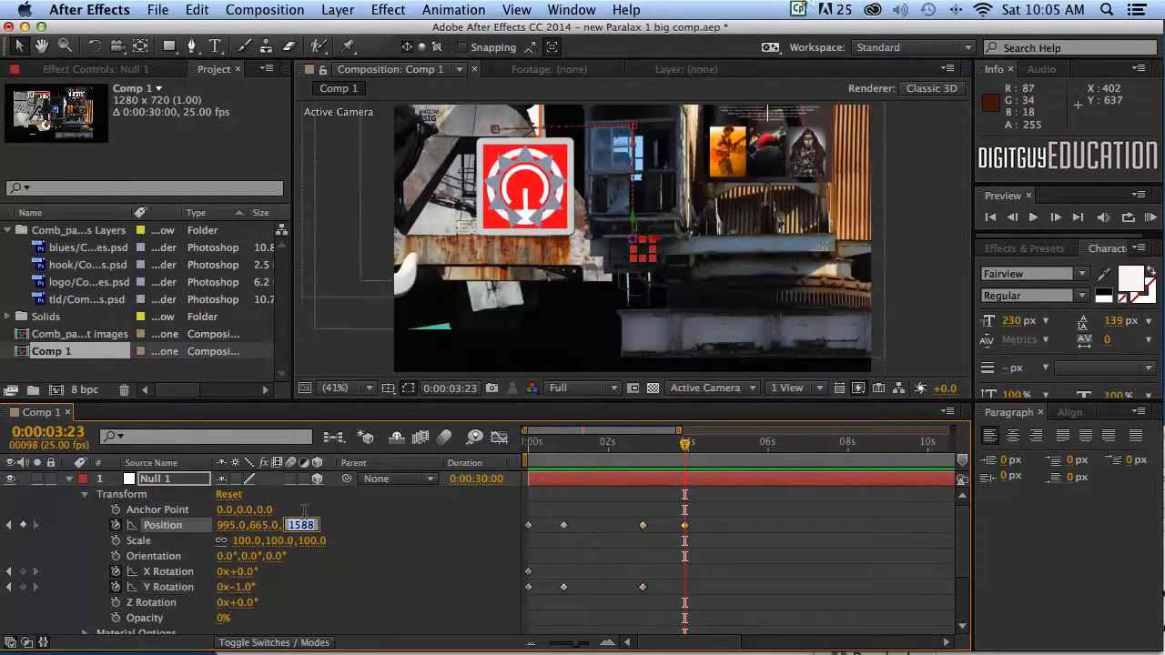
text(3026)
key(Return)
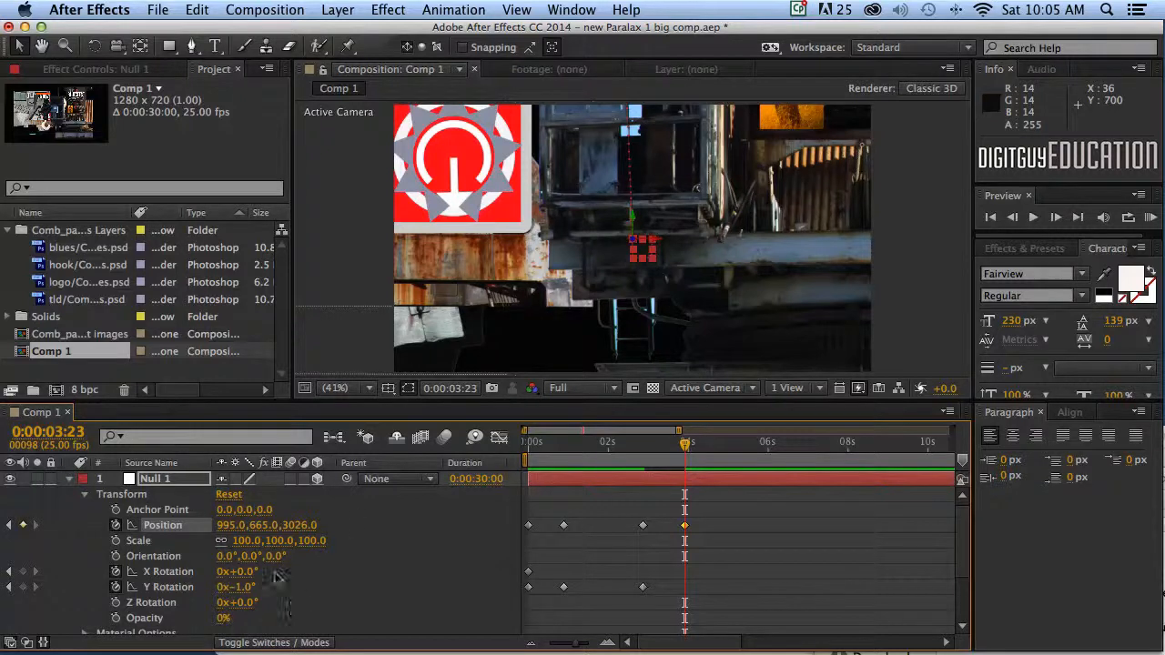
- Fine-tune Null 1's Position at 0:00:03:23 to X 776 and Y 428 to reframe the red logo sign
drag(218, 526, 174, 523)
drag(253, 526, 129, 525)
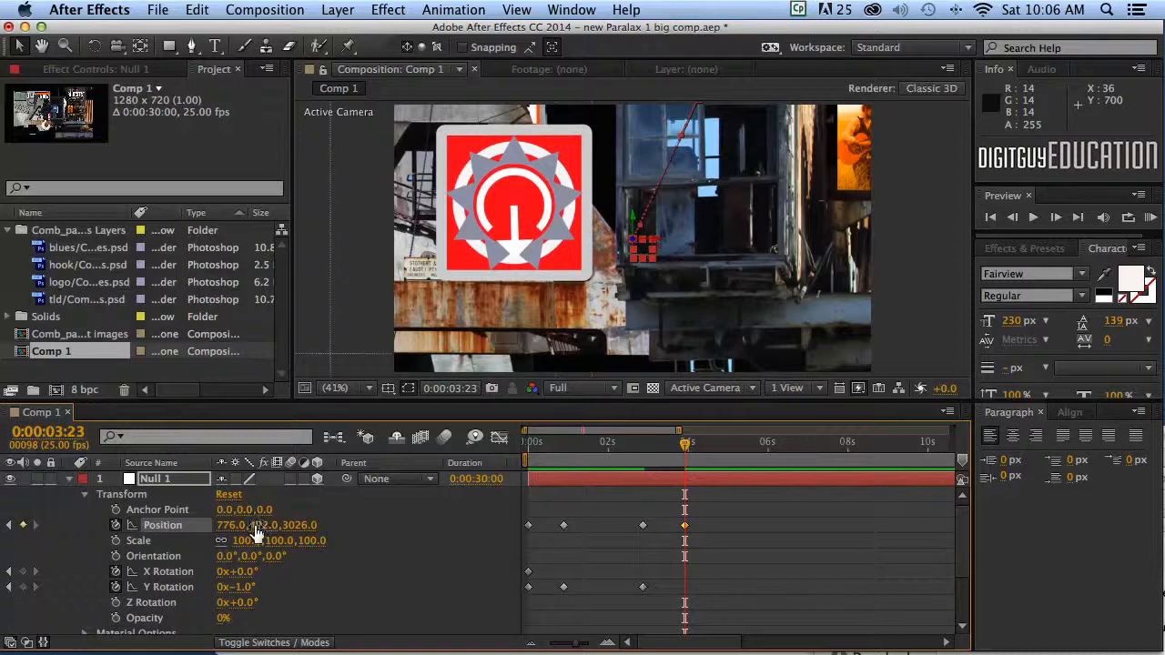
drag(255, 526, 216, 532)
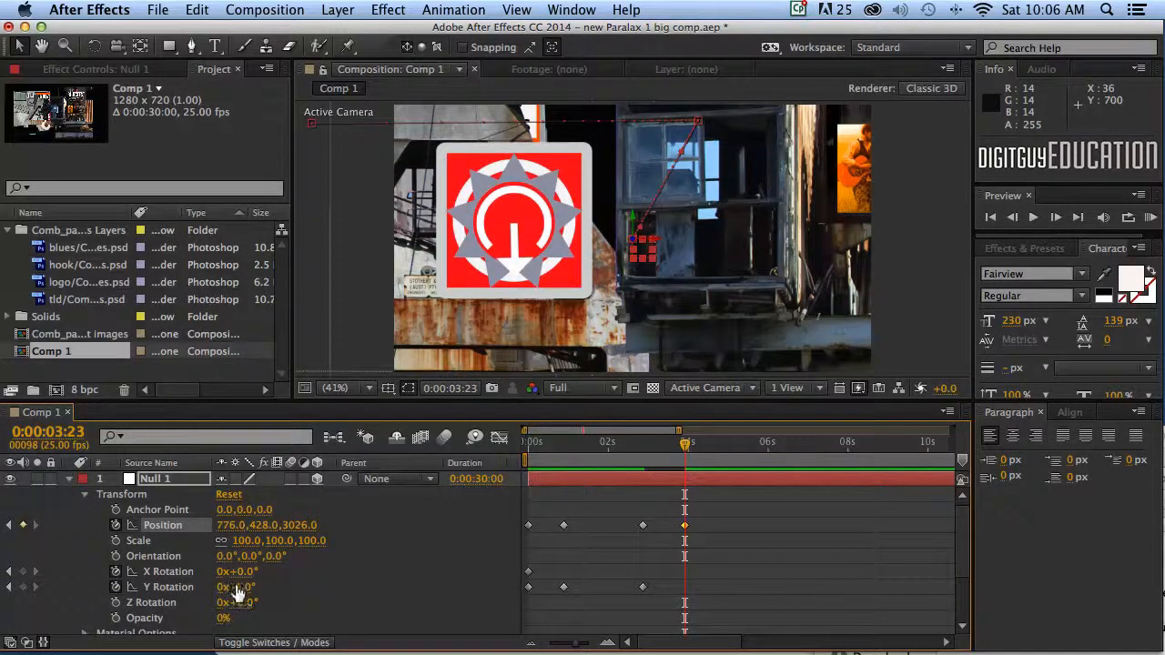
- Add a Y Rotation keyframe of 5° to Null 1 at 0:00:03:23
drag(239, 583, 253, 601)
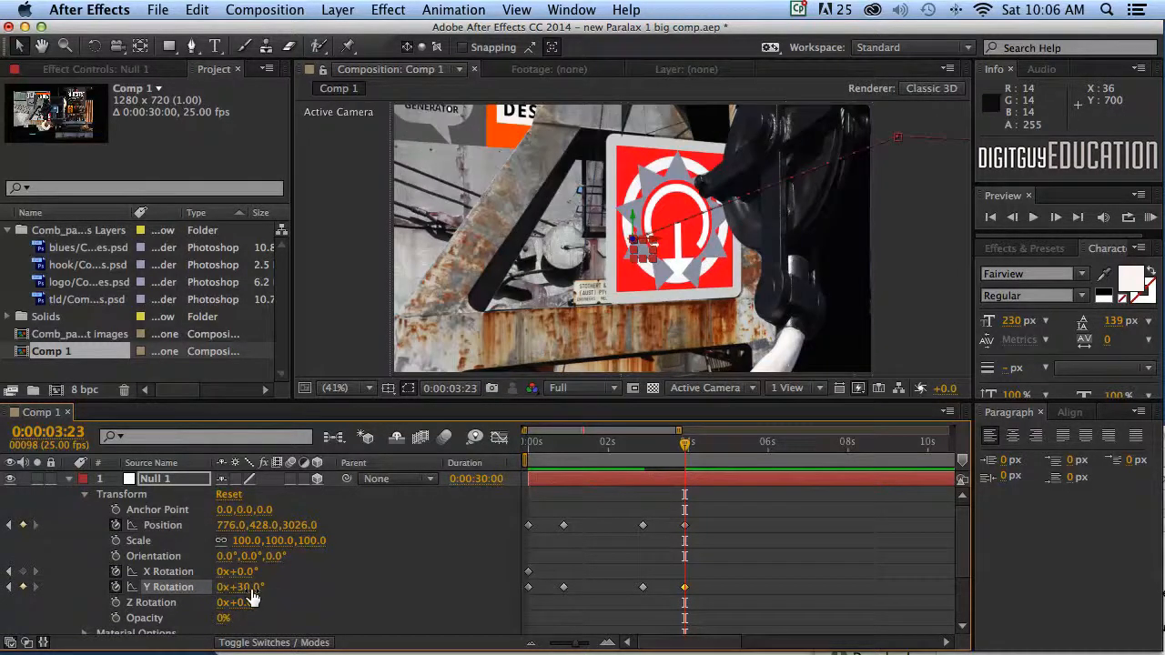
key(super+z)
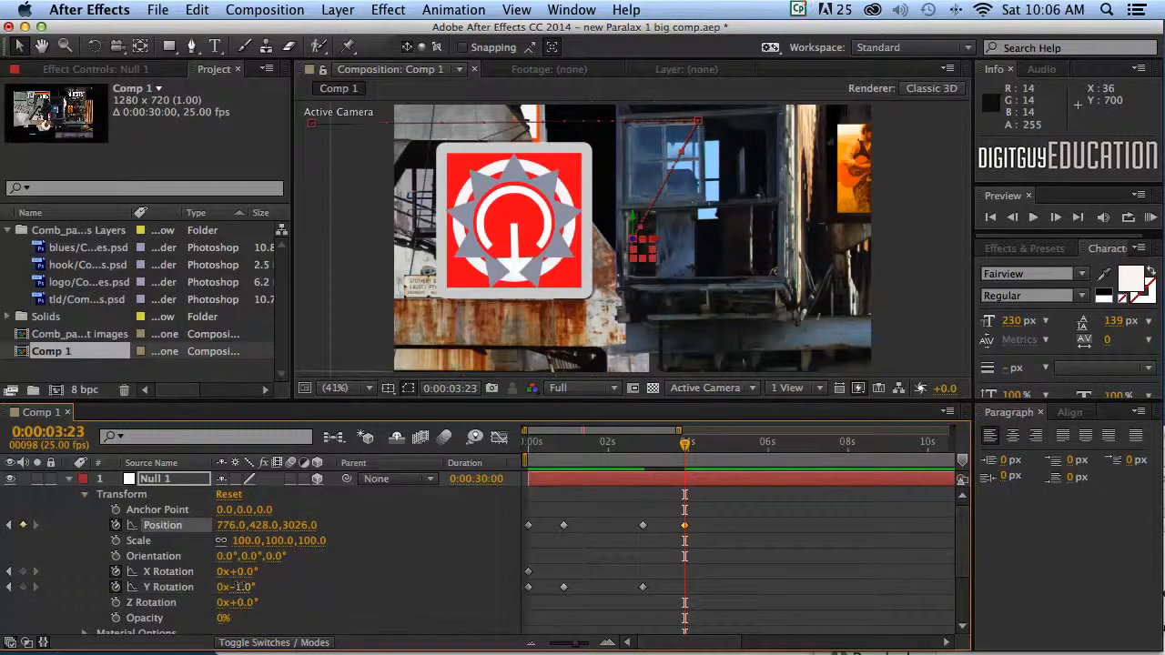
drag(239, 587, 244, 588)
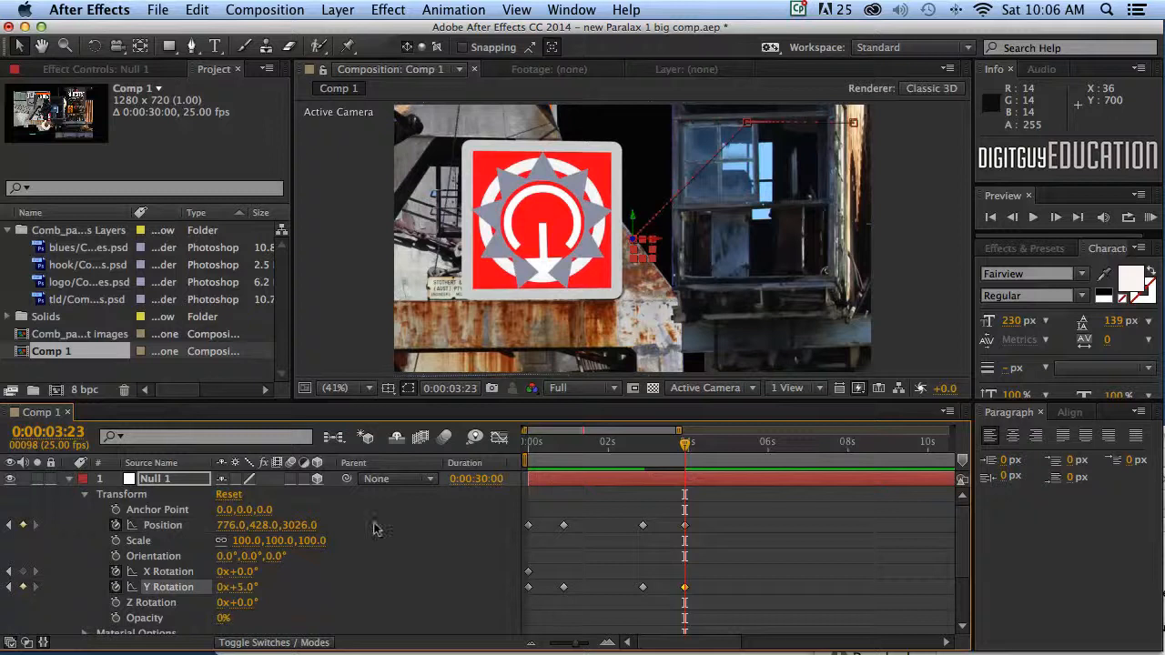
- Play a RAM preview from the start to check the move towards the red logo sign
drag(684, 446, 525, 446)
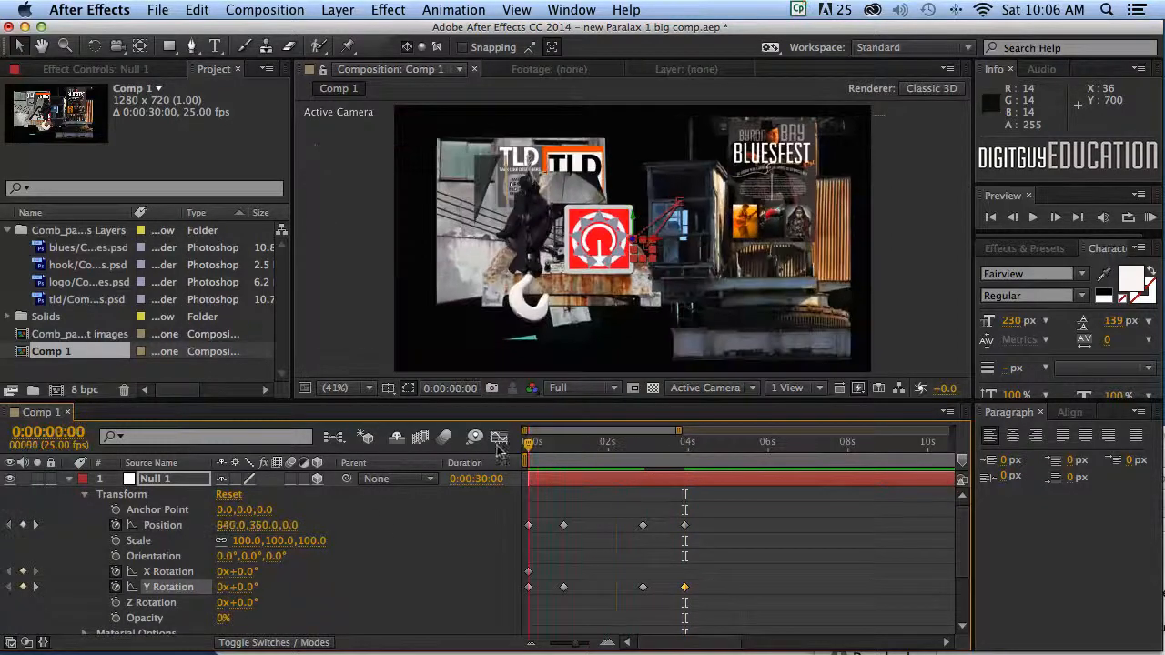
click(1149, 216)
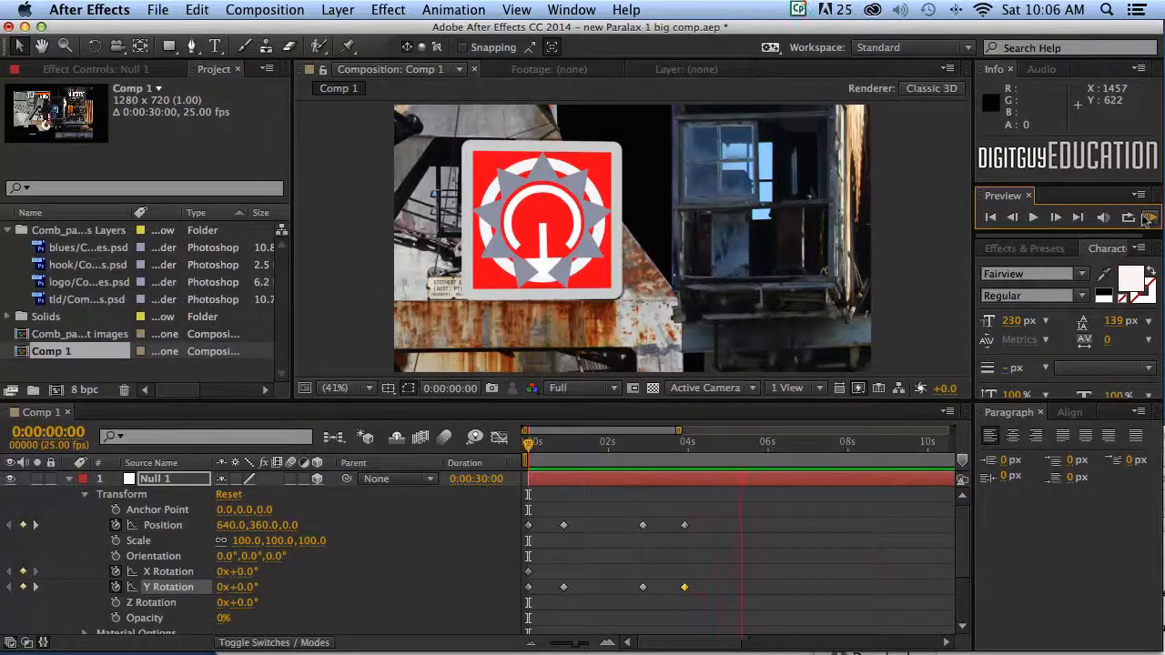
click(1149, 217)
- Copy Null 1's Position and Y Rotation keyframes from 0:00:03:23 and paste them at 0:00:06:07
drag(715, 500, 675, 622)
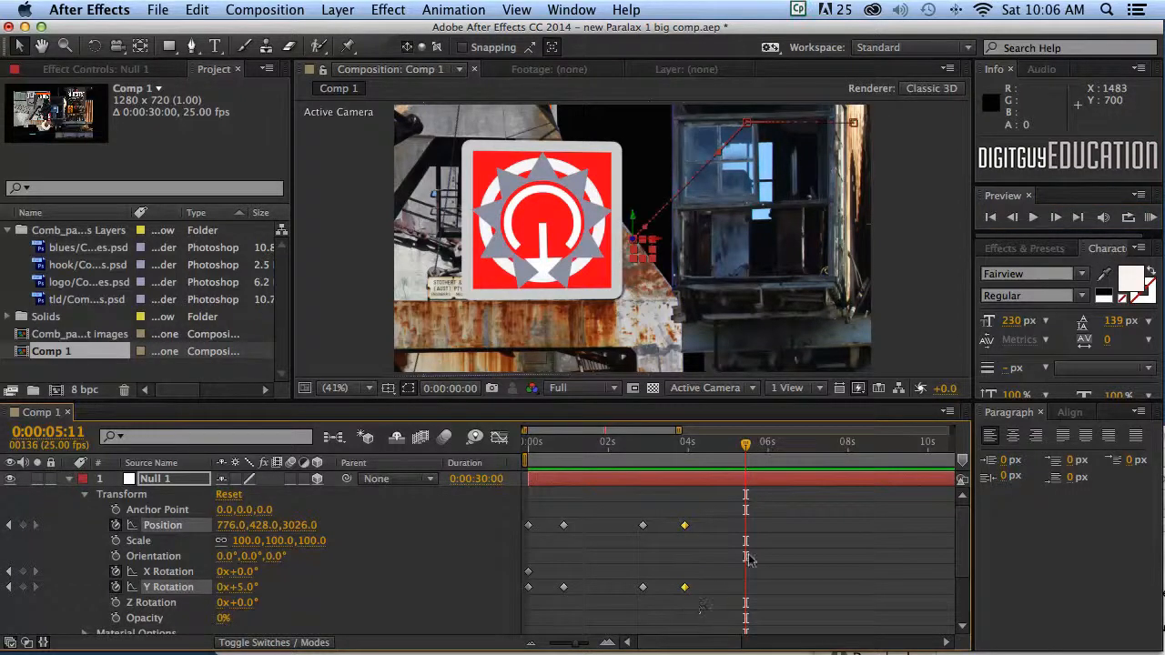
drag(746, 446, 776, 443)
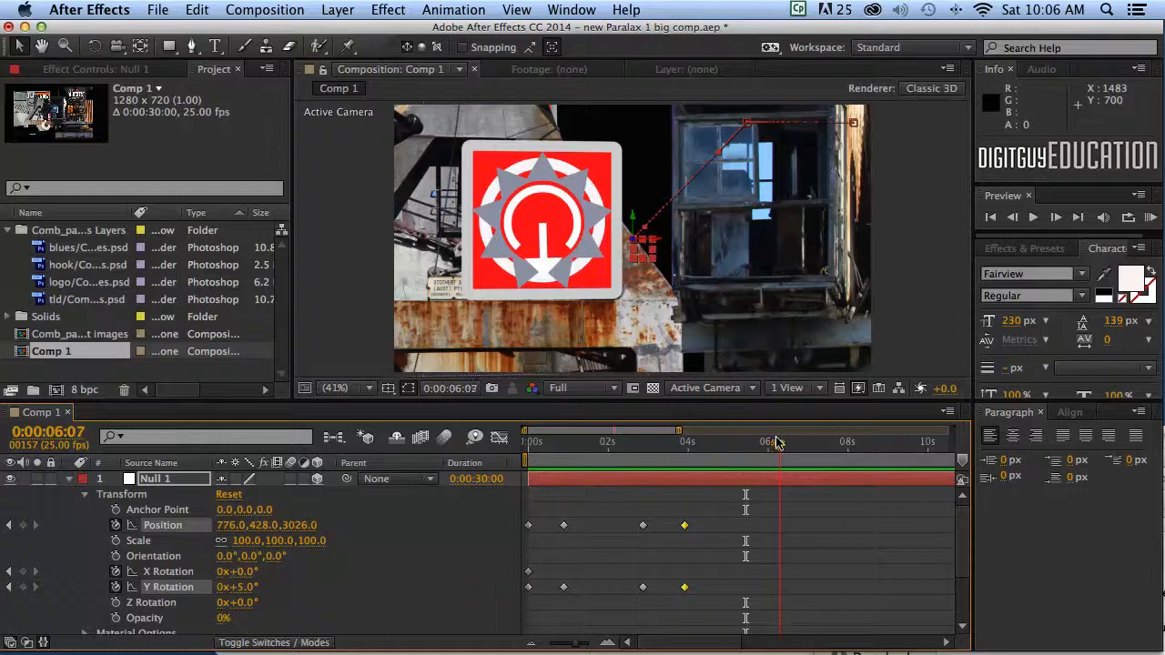
key(super+v)
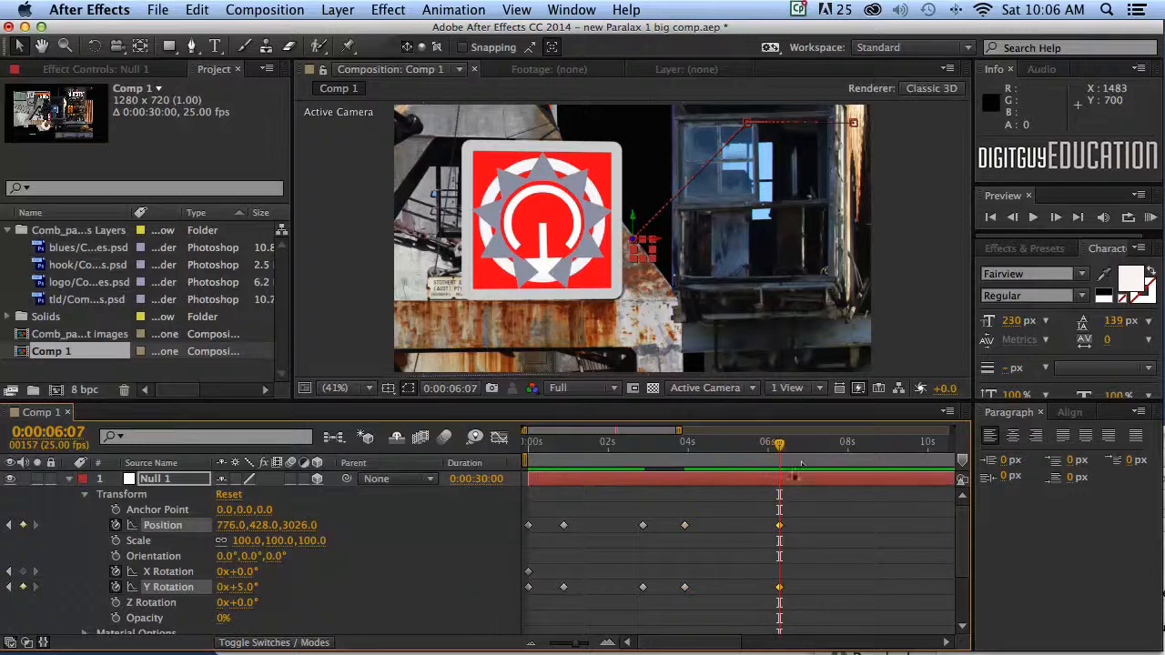
- Add a Position keyframe to Null 1 at 0:00:07:15 with Y -181 and Z 4186
drag(779, 445, 832, 445)
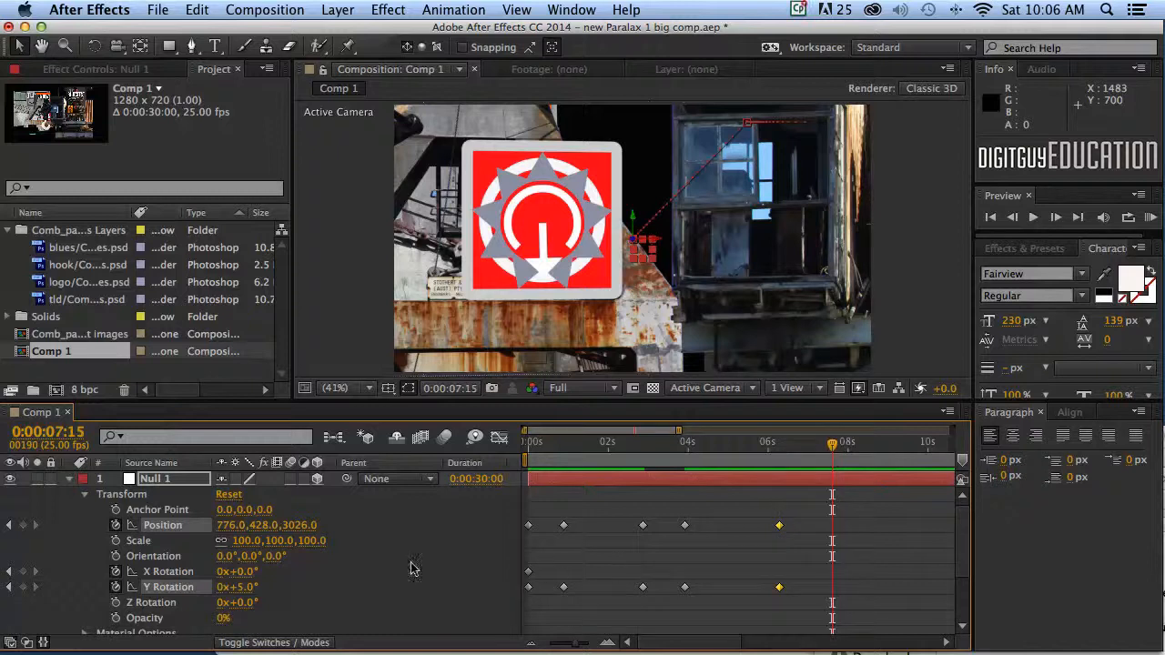
click(264, 525)
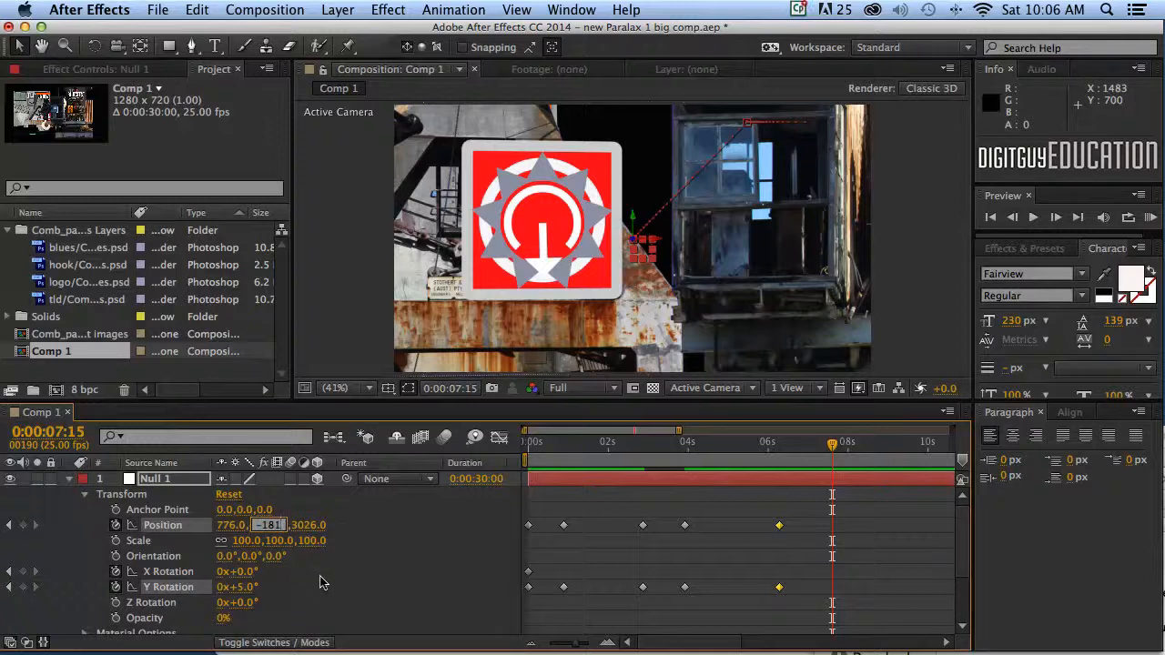
click(304, 526)
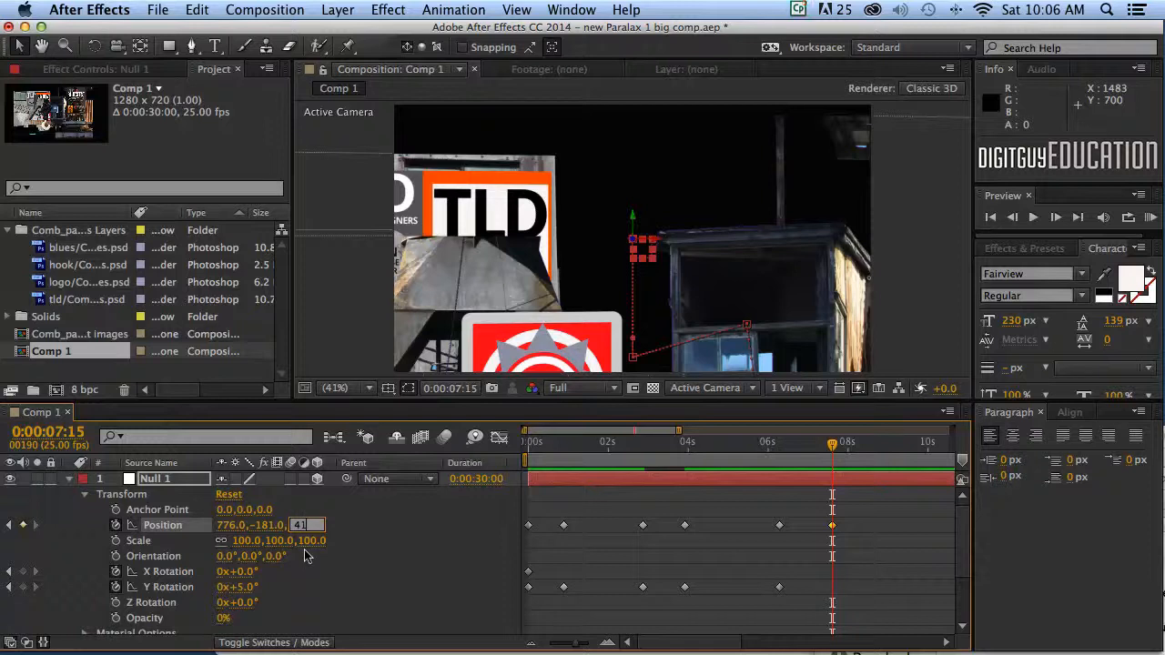
key(Return)
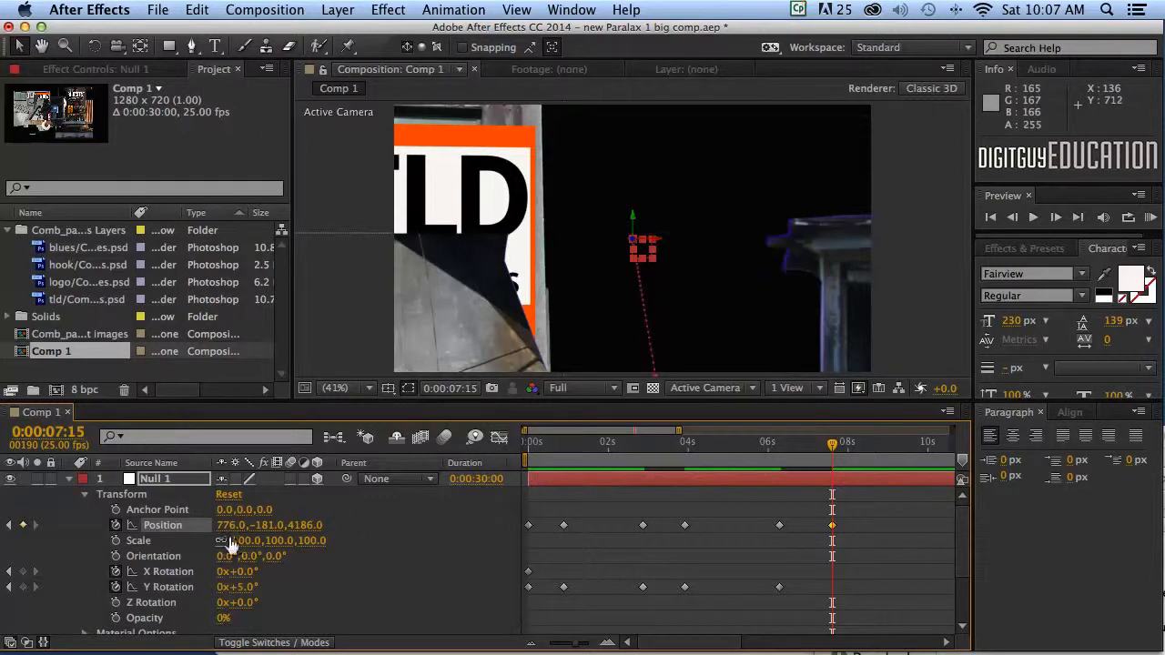
- Fine-tune Null 1's Position at 0:00:07:15 to 150, -180, 4235 to frame the TLD posters
drag(233, 527, 134, 525)
drag(226, 528, 166, 522)
drag(58, 506, 228, 517)
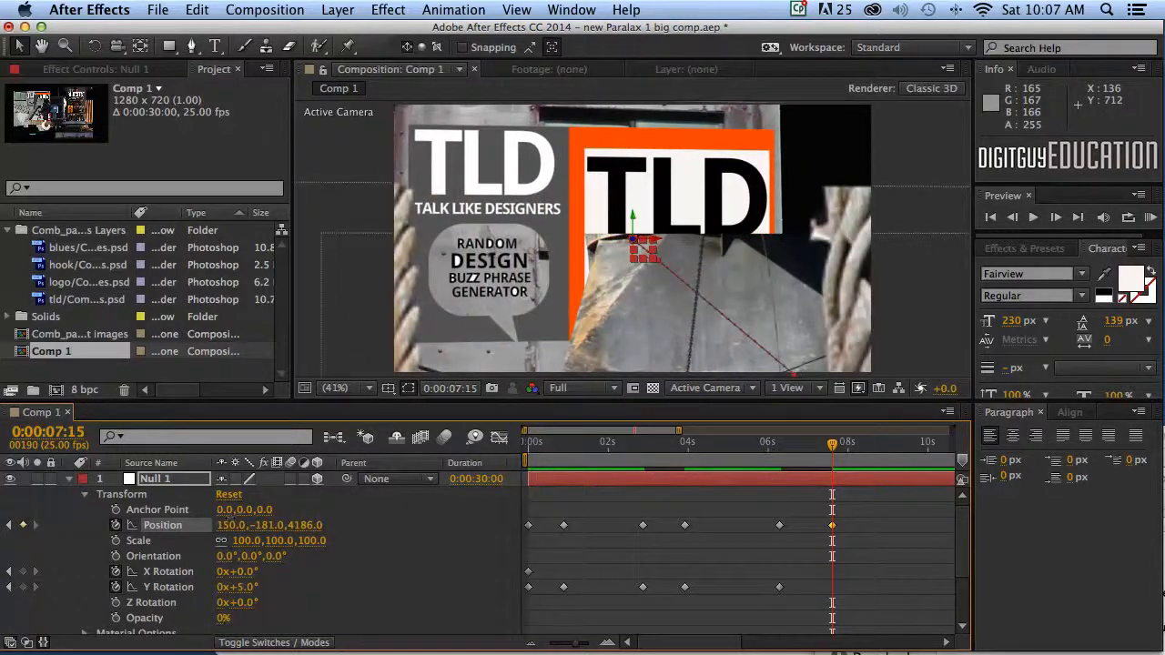
drag(309, 527, 460, 525)
drag(299, 527, 260, 511)
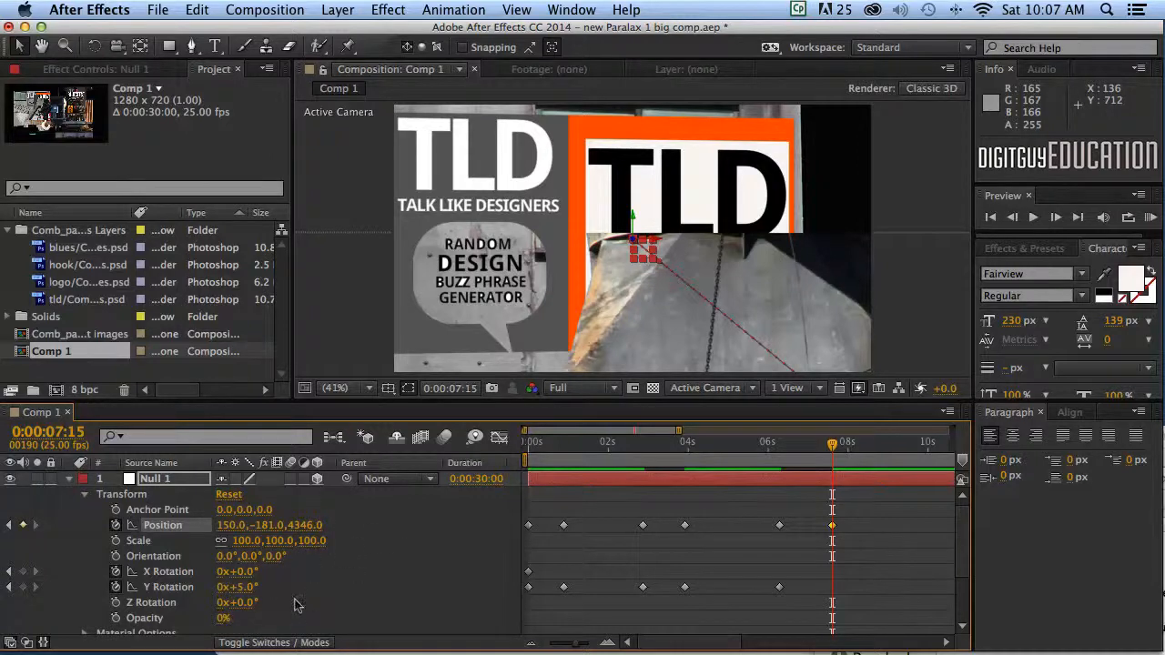
drag(270, 526, 245, 526)
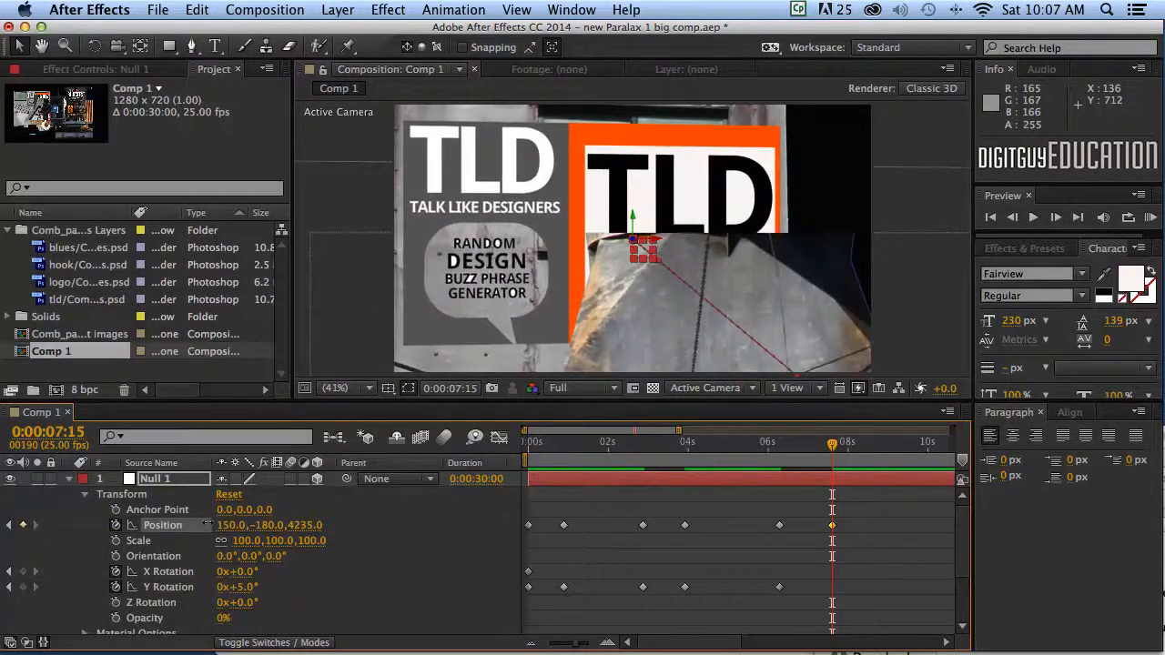
- Reveal the logo layer's transform properties, set its Position Z to 1991, and undo the trial shift of its Y Position
click(68, 479)
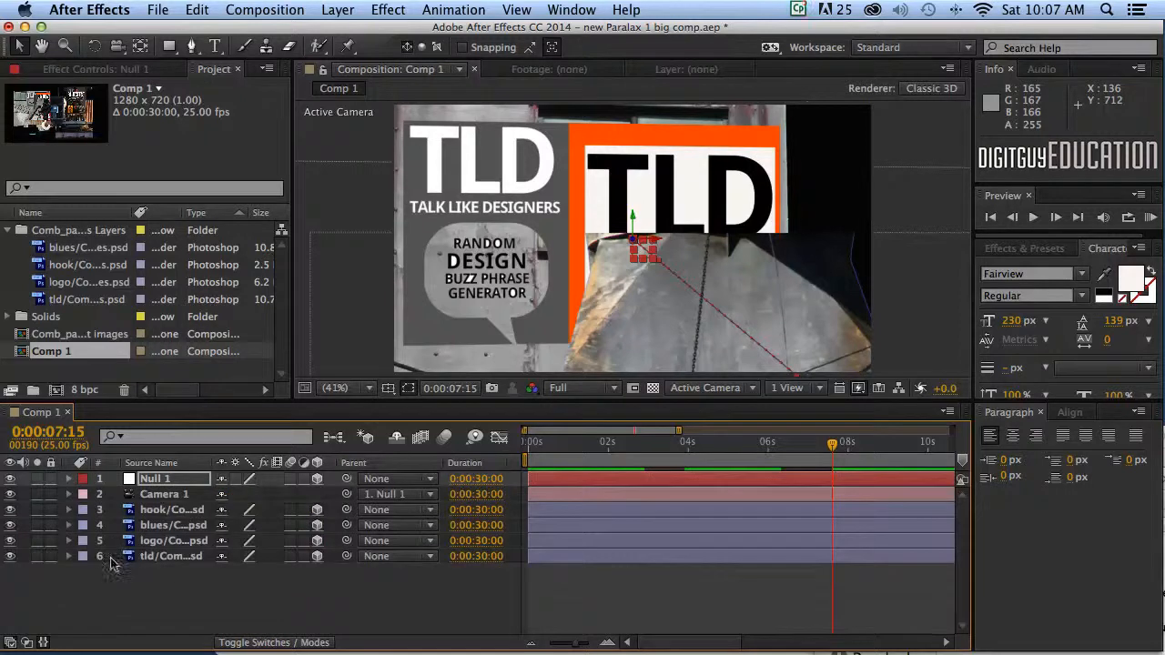
click(66, 541)
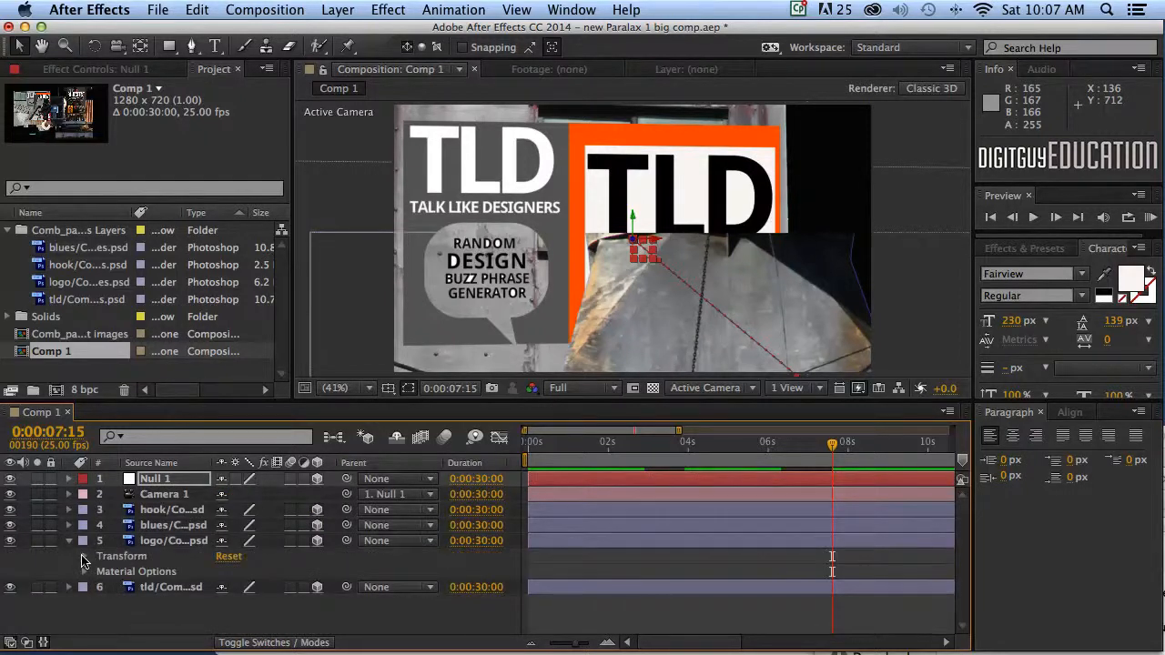
click(83, 557)
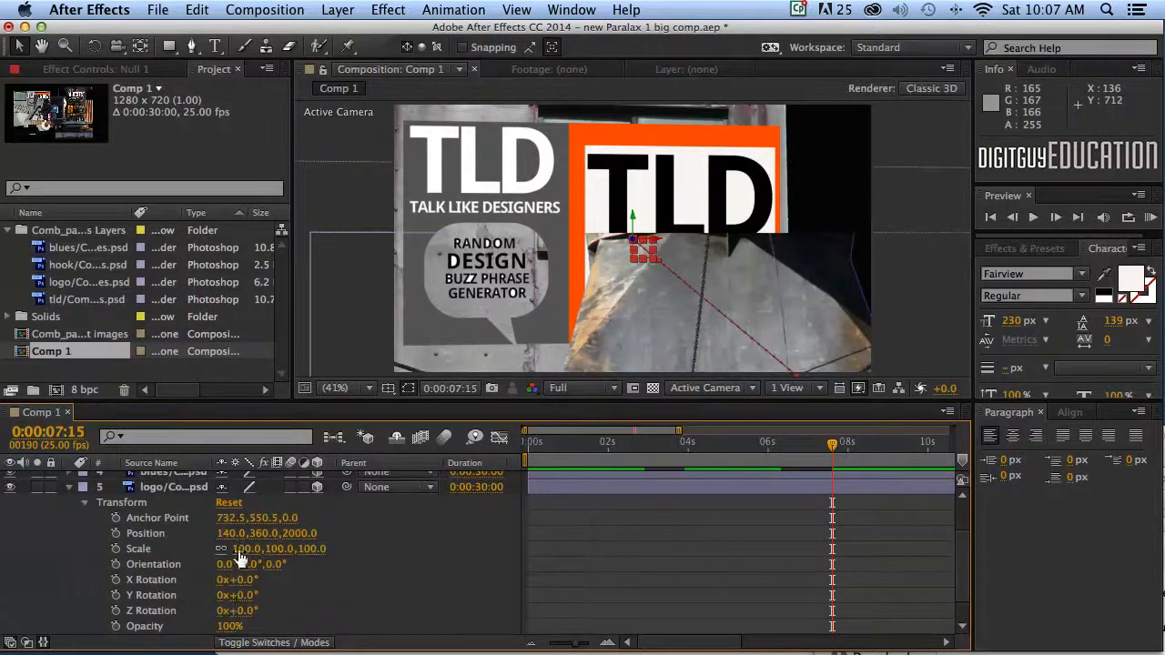
drag(285, 533, 402, 544)
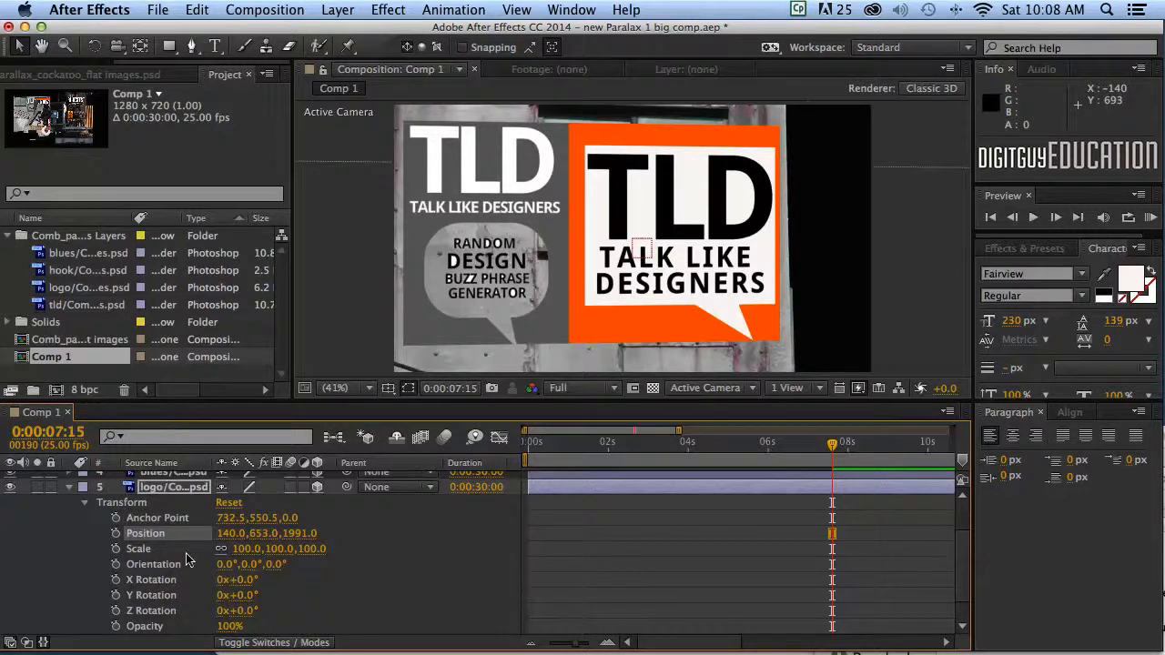
key(super+z)
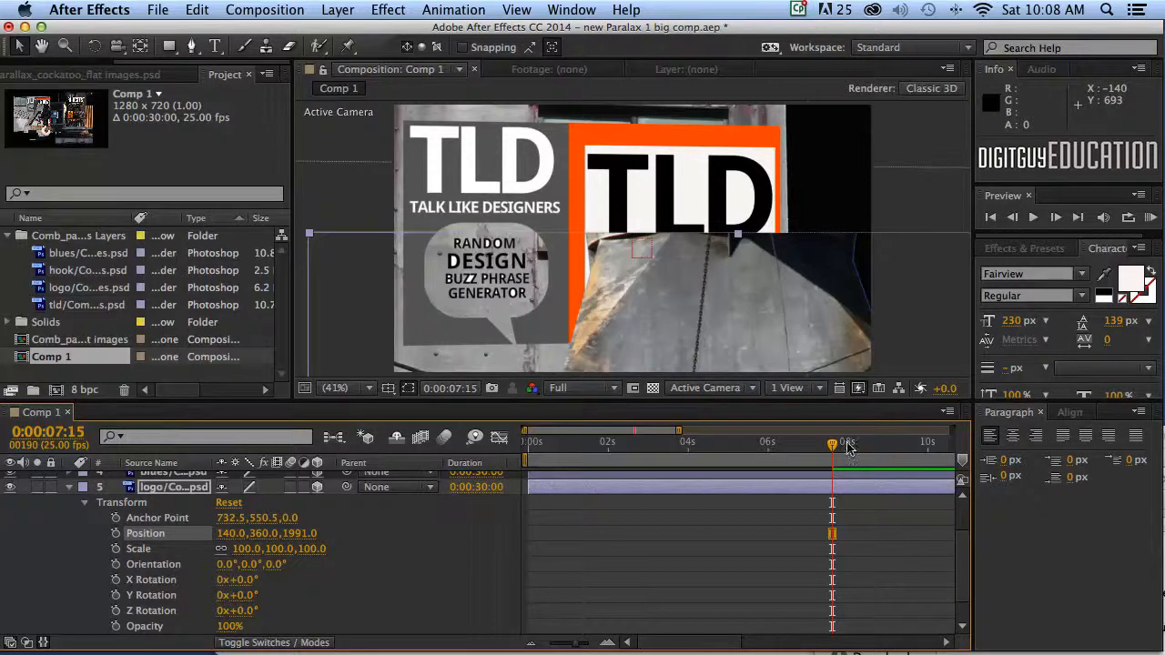
- Animate the logo layer's Position from 140, 360, 1991 at 0:00:07:15 to 640, 360, 1991 at 0:00:08:18, and collapse the layer
mouse_move(832, 444)
mouse_down()
mouse_move(753, 443)
mouse_move(831, 443)
mouse_up()
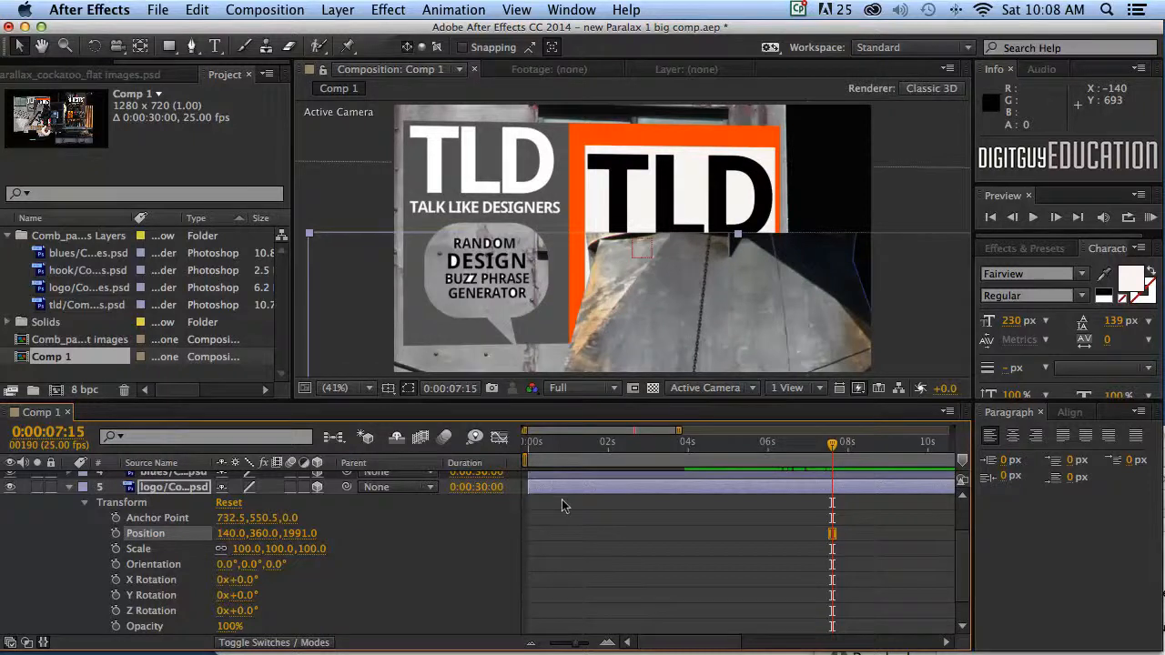
click(115, 533)
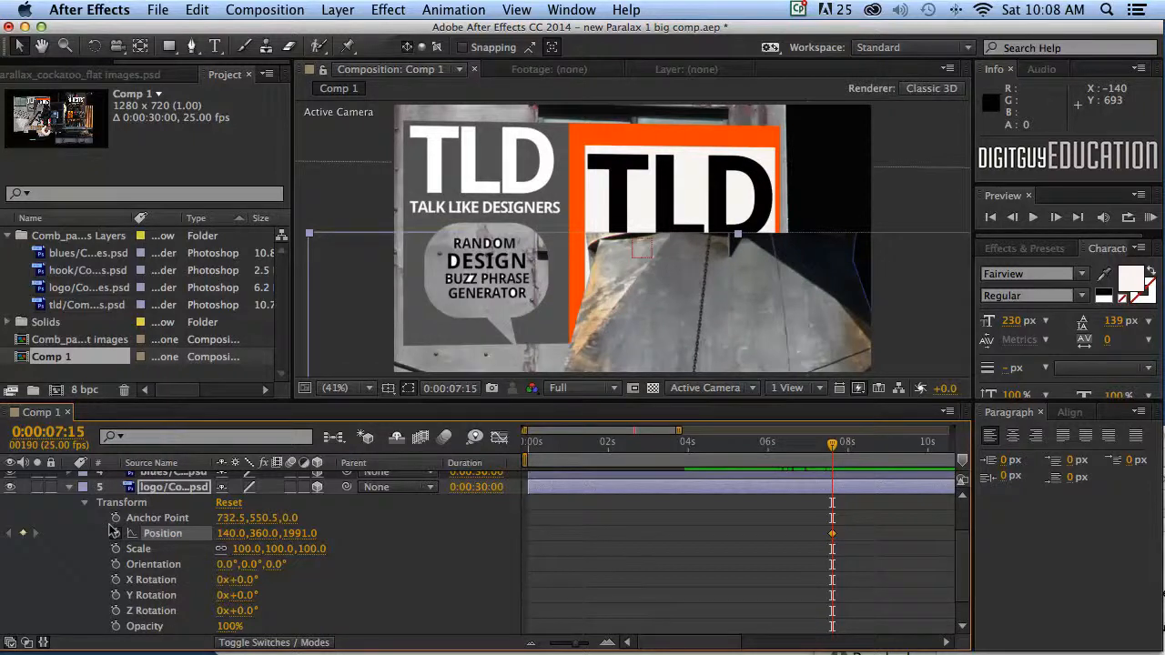
drag(831, 444, 874, 444)
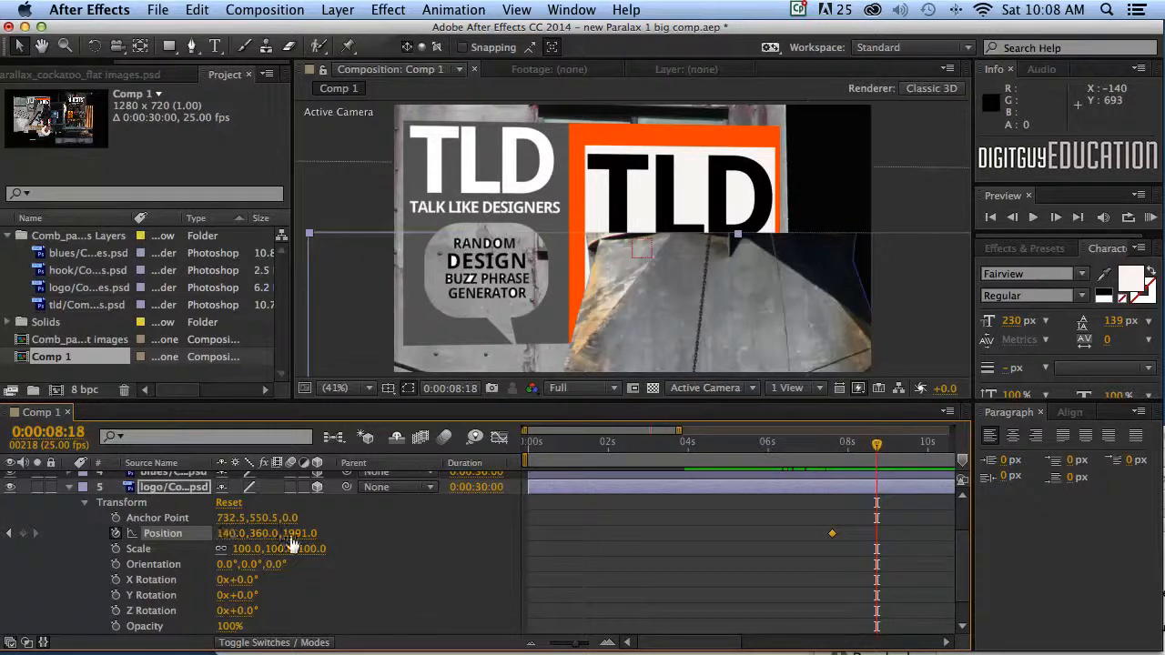
drag(219, 533, 373, 534)
click(224, 533)
text(520)
key(Return)
drag(227, 534, 329, 533)
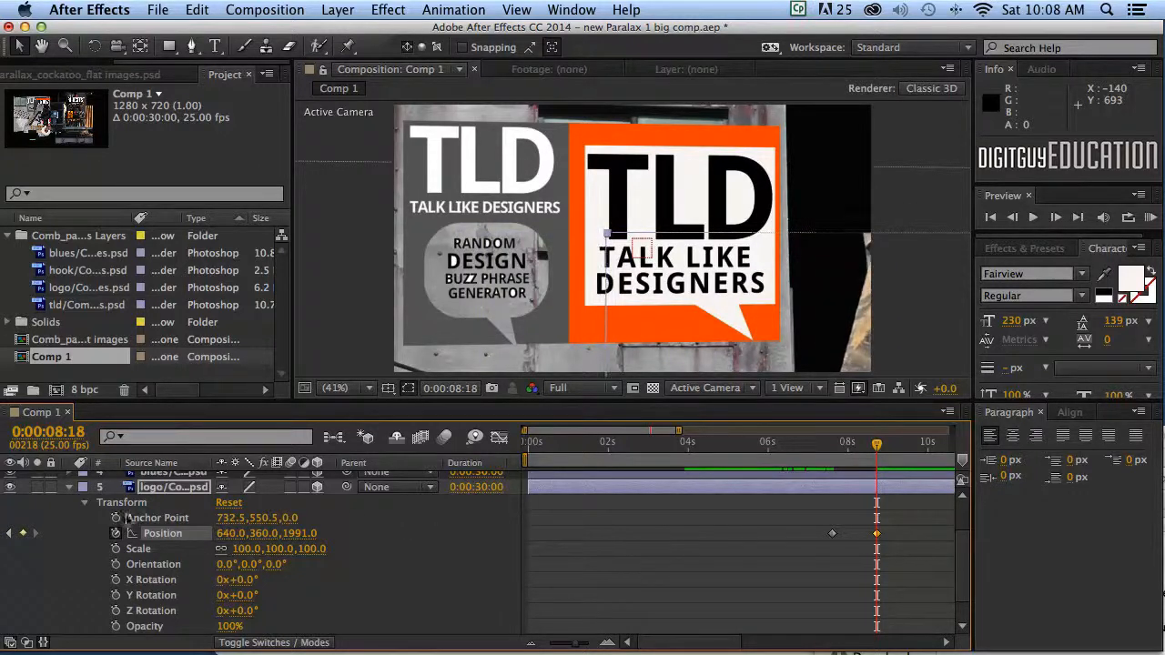
click(67, 487)
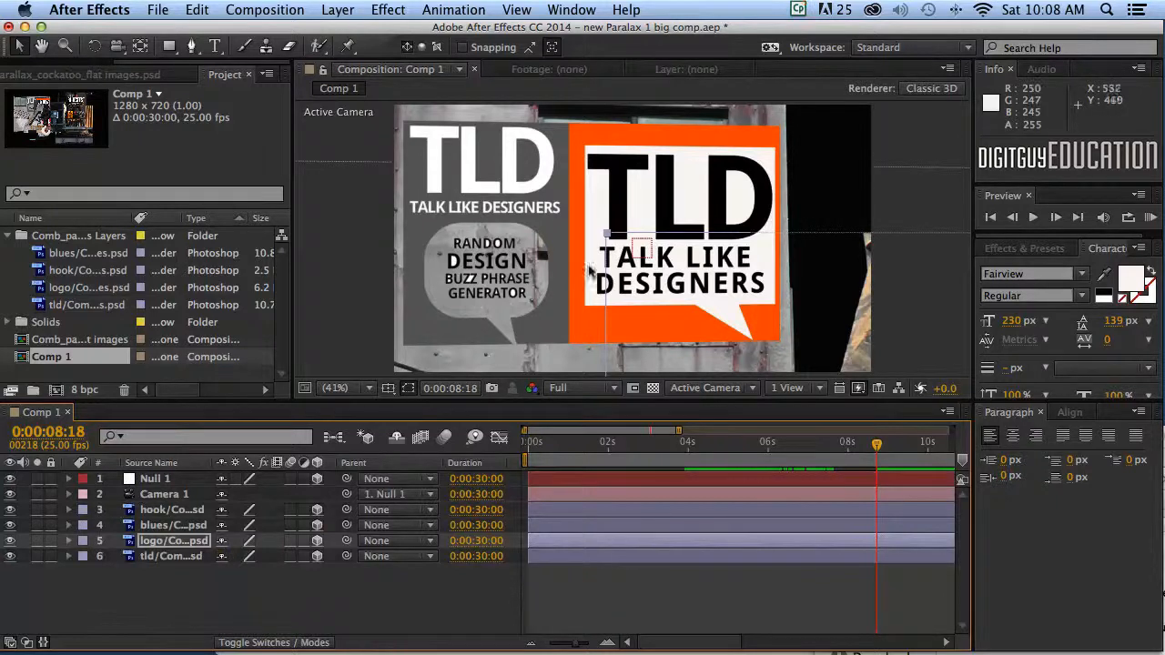
- Return to the first frame of Comp 1 and play a RAM preview of the parallax animation, stopping it after review
click(932, 275)
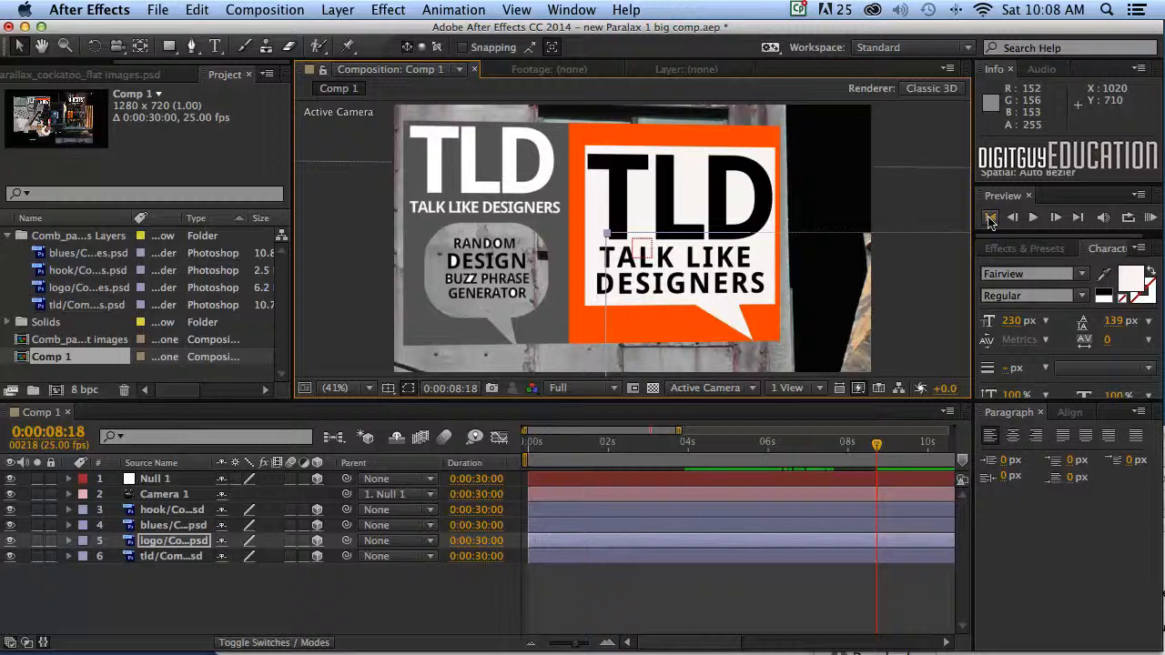
click(990, 218)
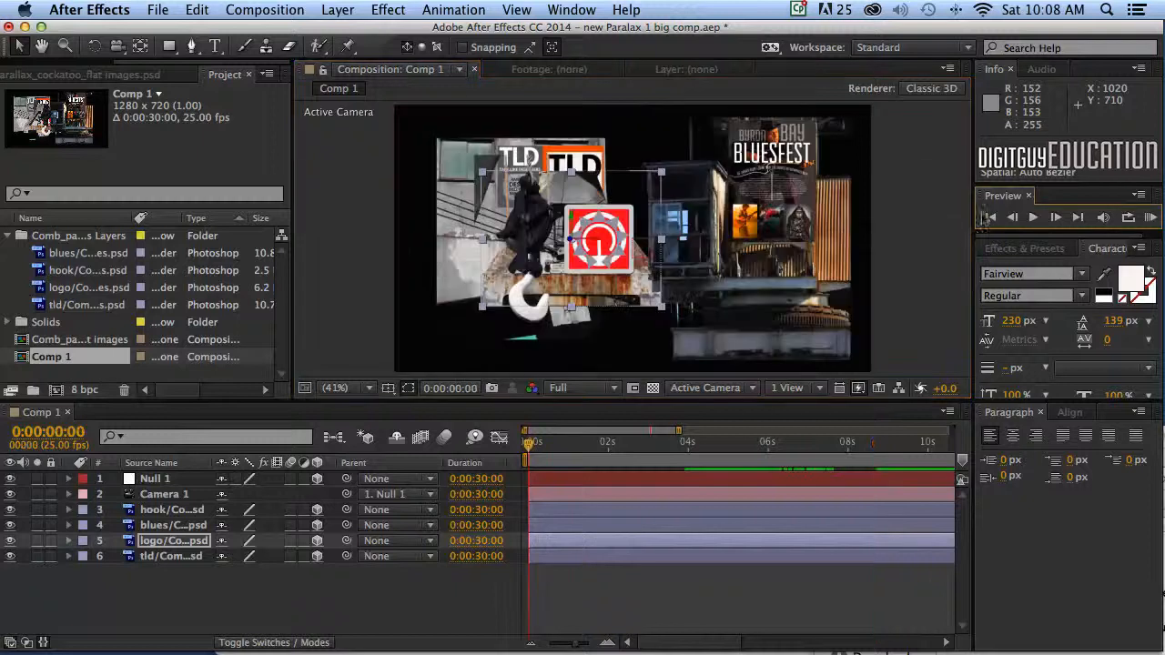
click(1150, 218)
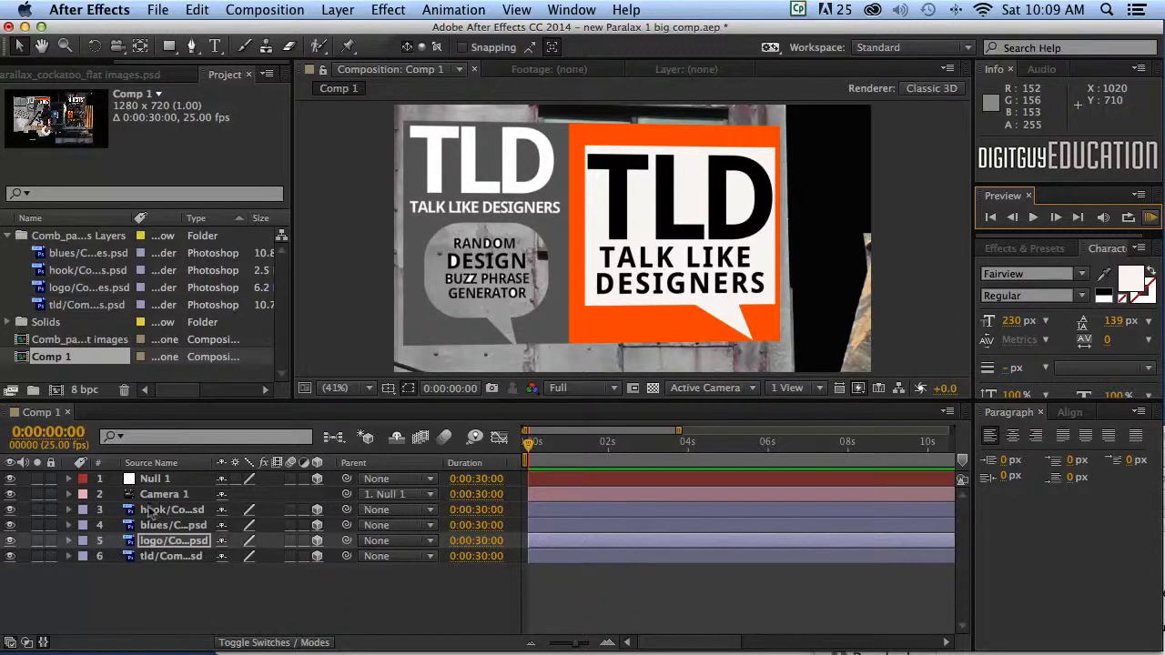
key(space)
key(space)
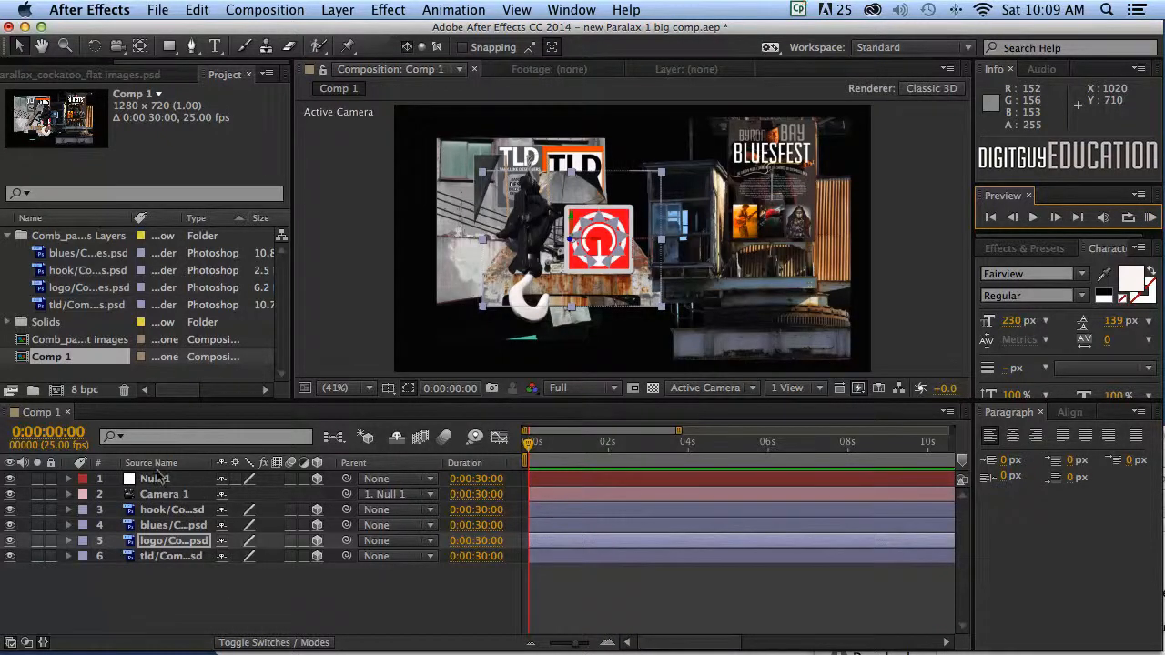
click(169, 479)
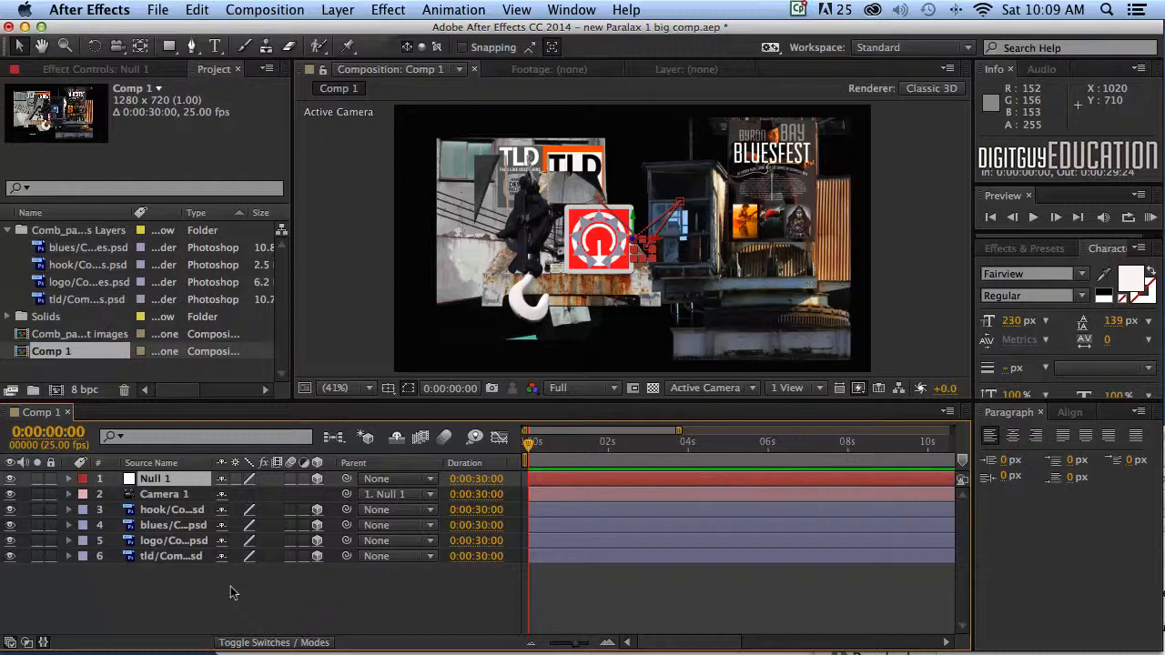
click(279, 590)
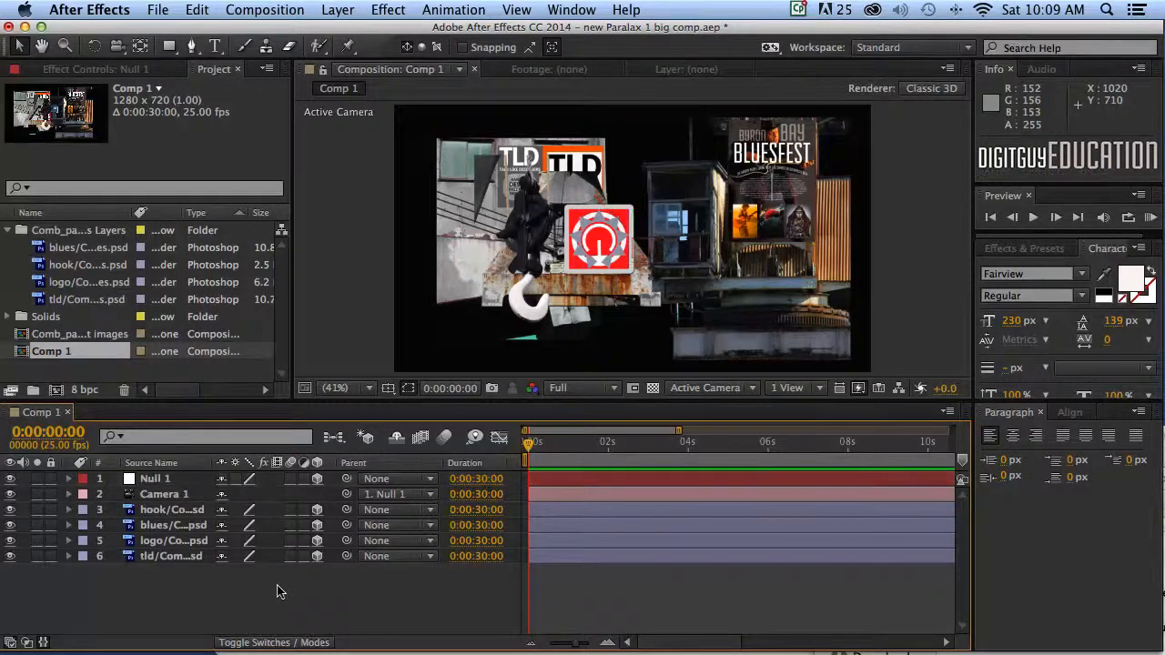